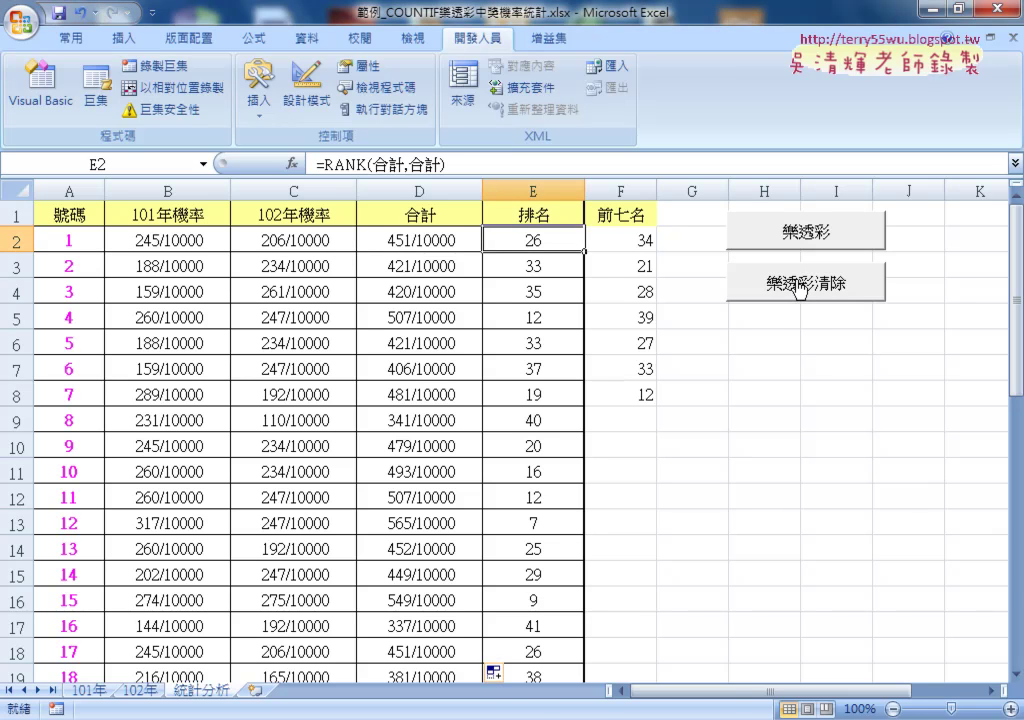
Review B2's COUNTIF formula, highlighting the 開獎101 range name and the A2 criteria.
mouse_move(126, 189)
mouse_down()
mouse_move(455, 178)
mouse_move(500, 186)
mouse_up()
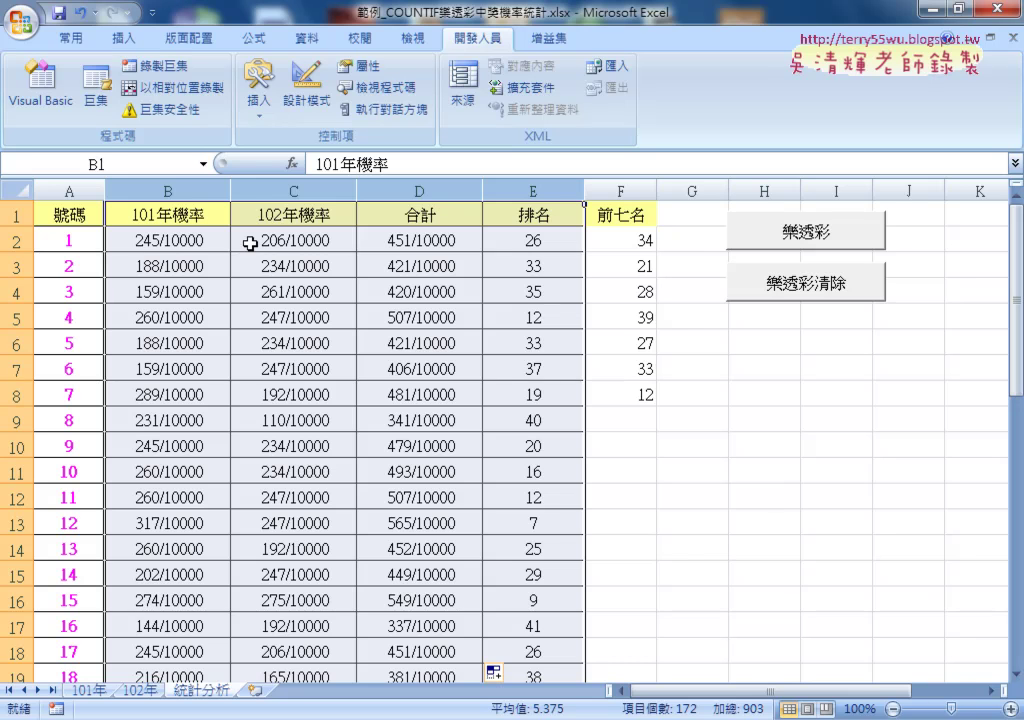
drag(160, 214, 560, 218)
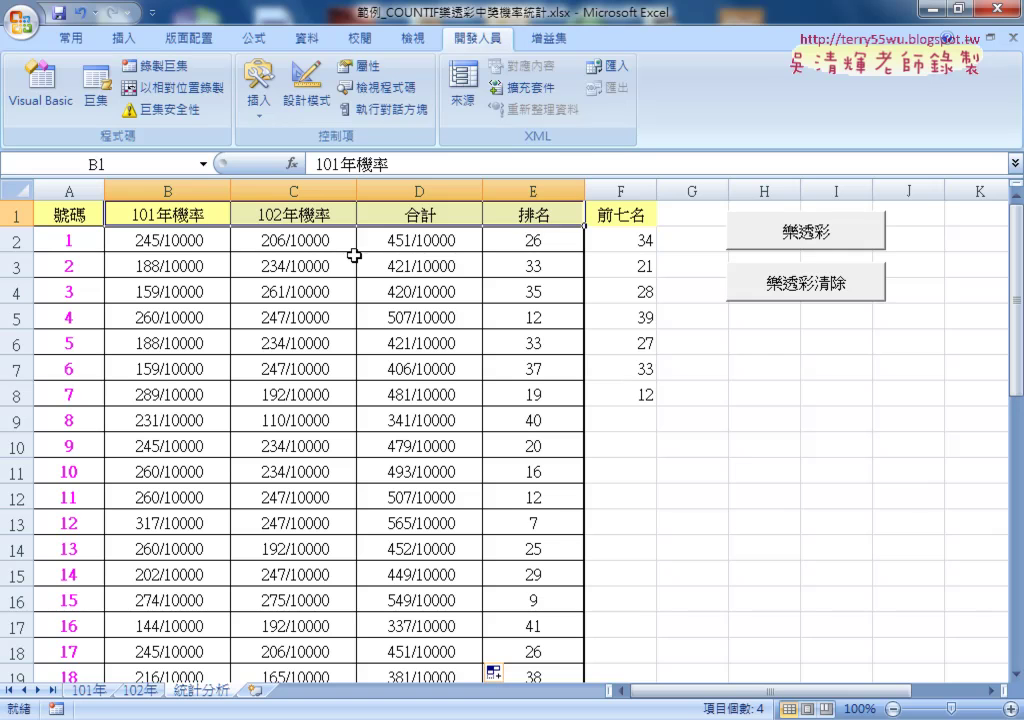
click(189, 254)
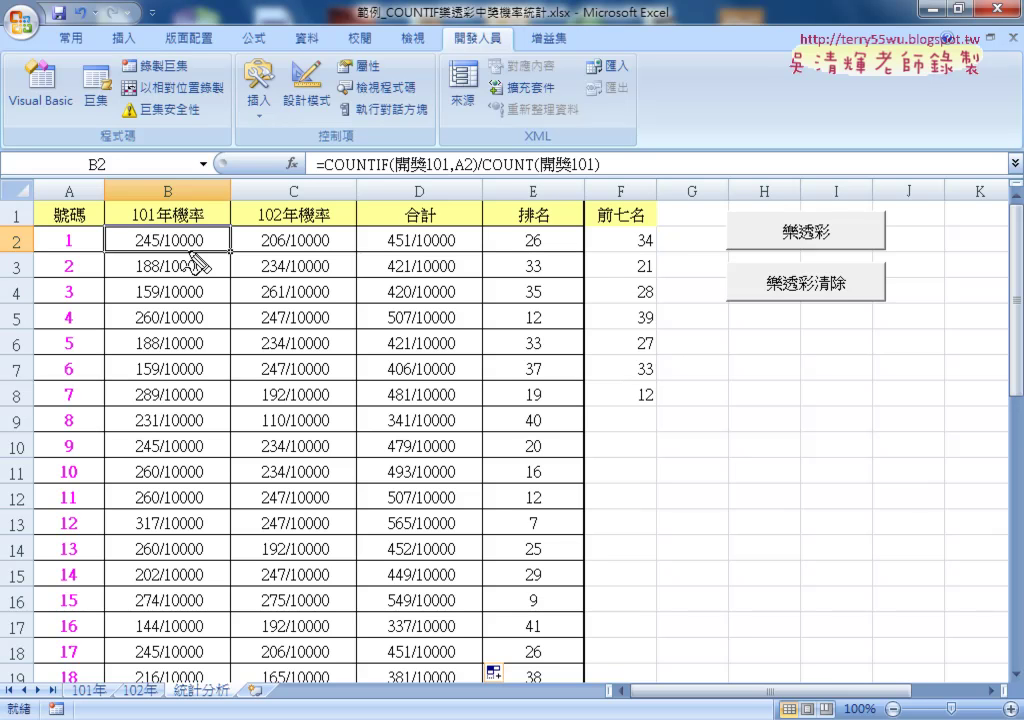
drag(397, 173, 472, 172)
drag(540, 173, 587, 173)
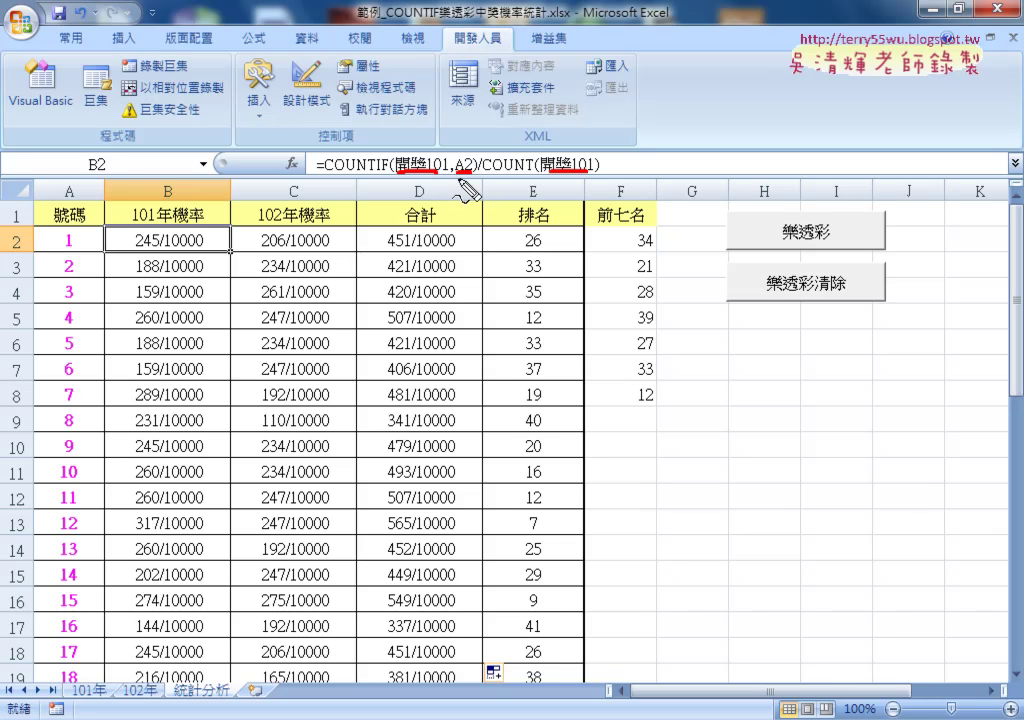
drag(458, 174, 474, 177)
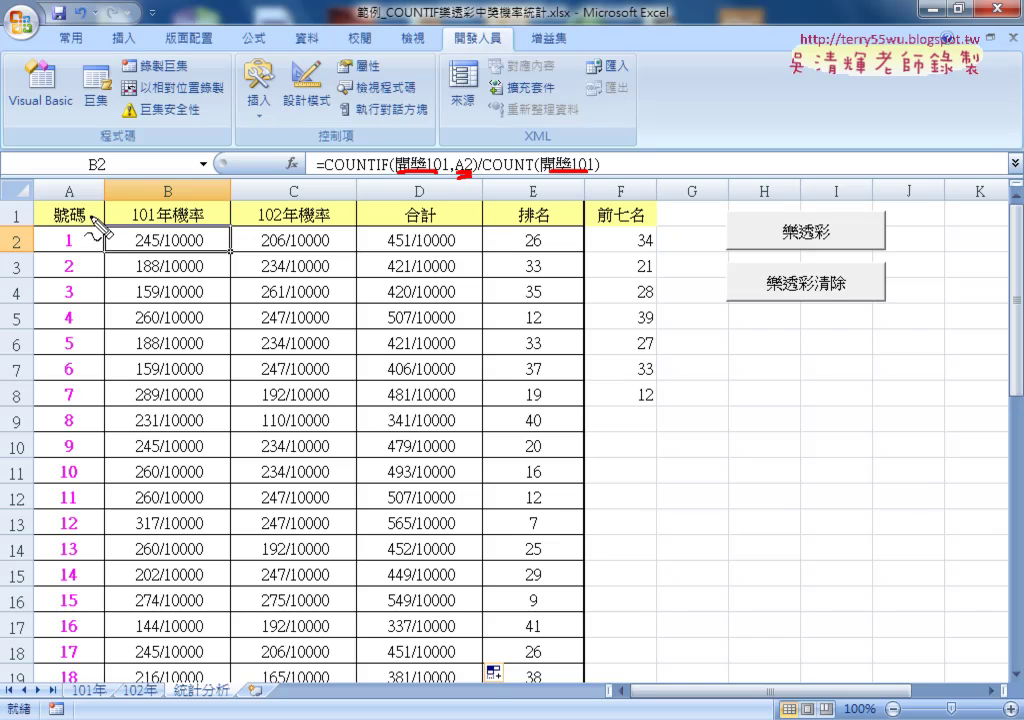
Point out the 號碼 and 合計 headers, D2's =B2+C2 formula, and the 101年機率/102年機率 headers.
drag(88, 204, 86, 203)
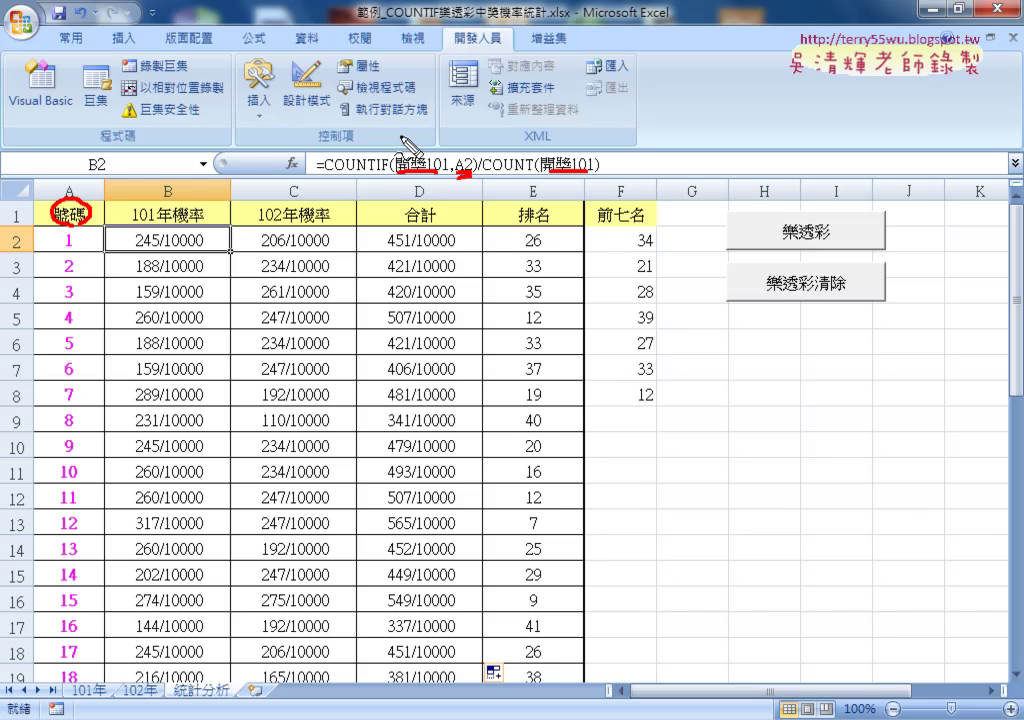
mouse_move(74, 230)
mouse_down()
mouse_move(74, 305)
mouse_move(92, 298)
mouse_up()
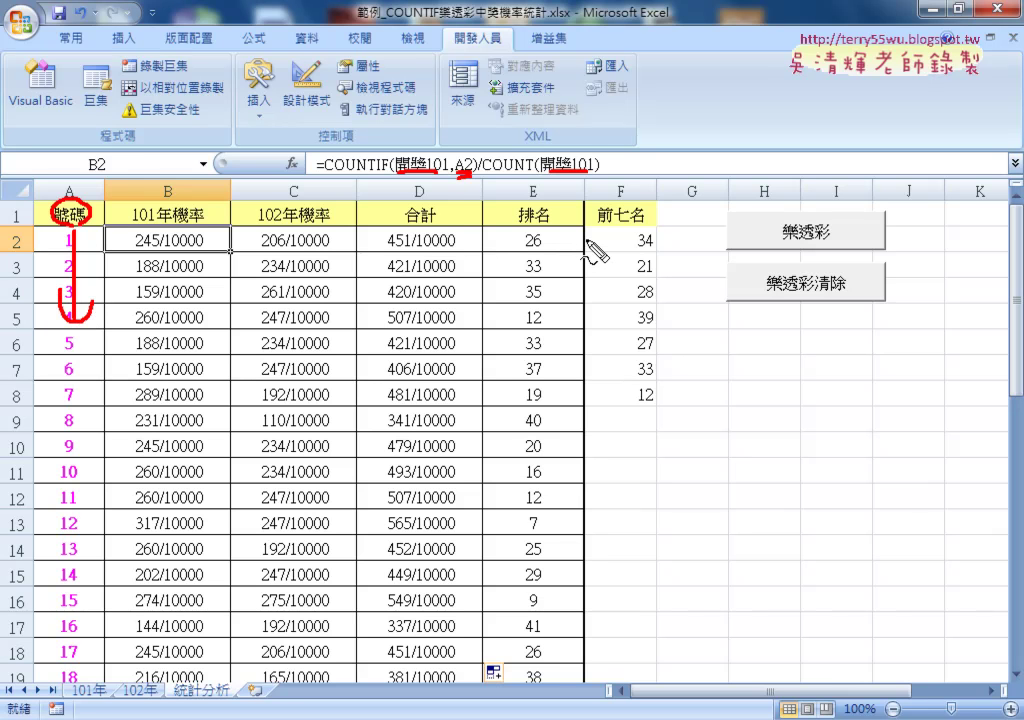
drag(420, 202, 408, 226)
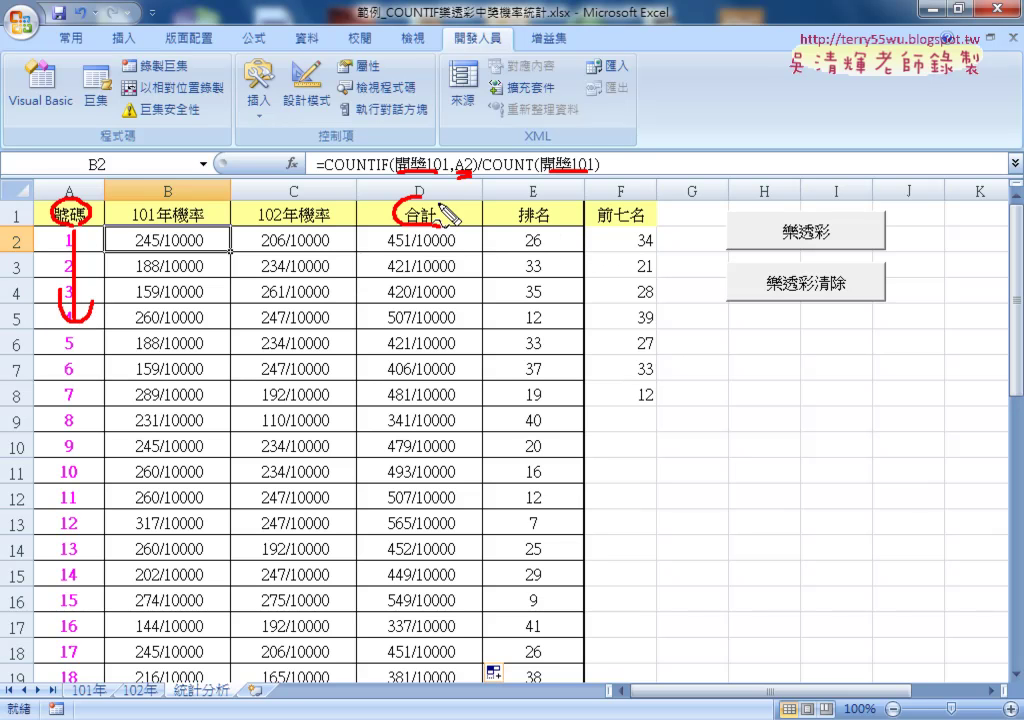
key(Escape)
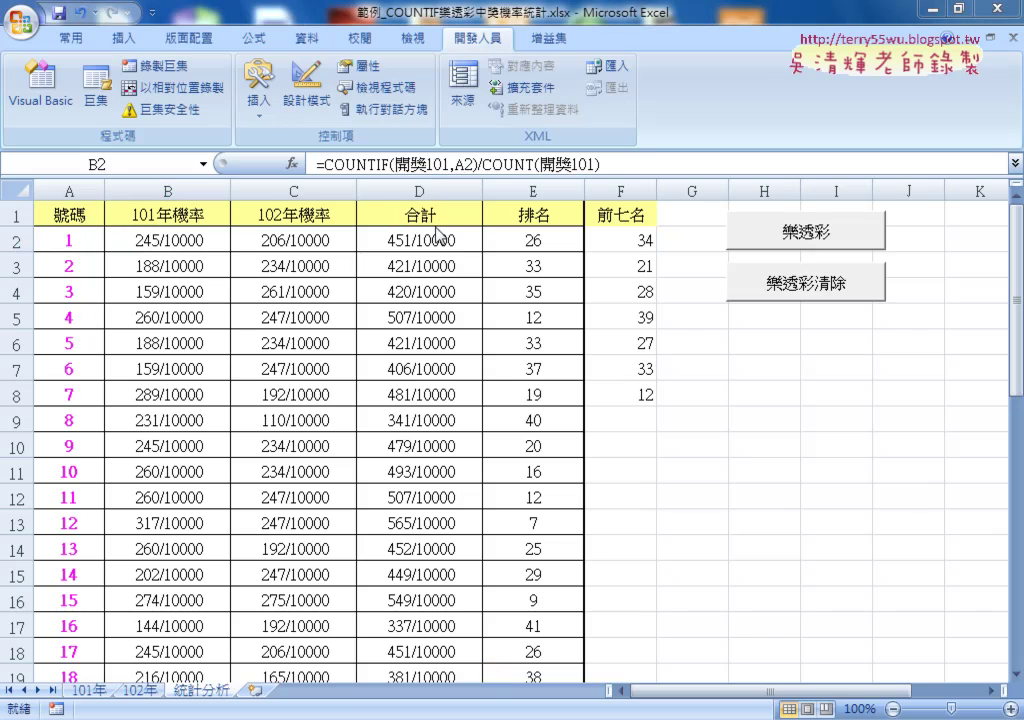
click(435, 237)
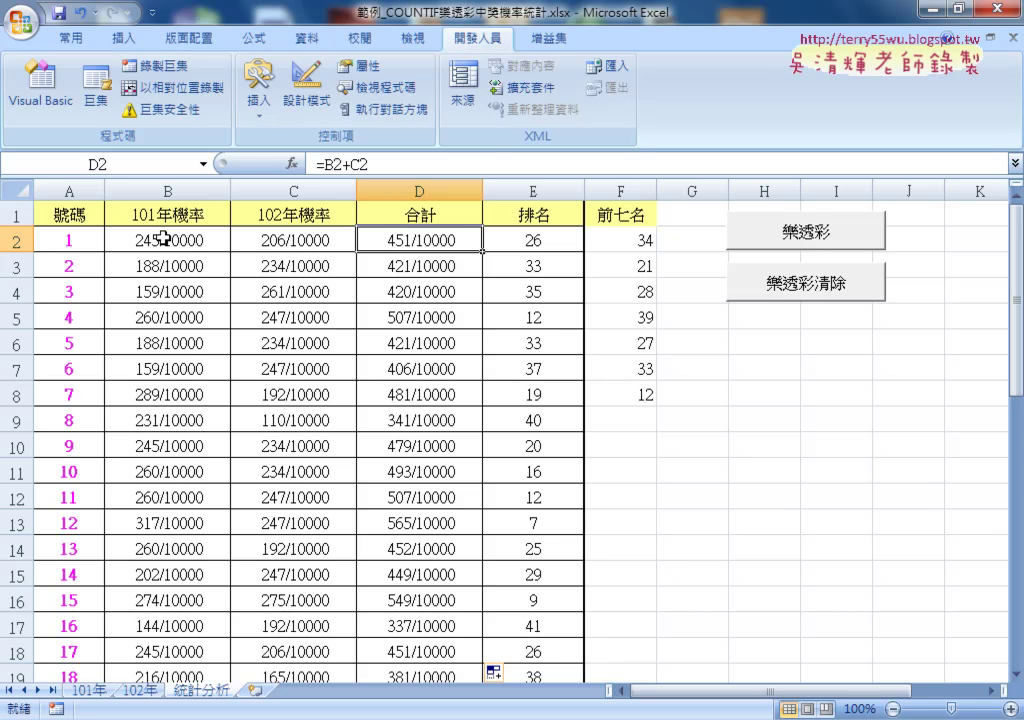
click(160, 211)
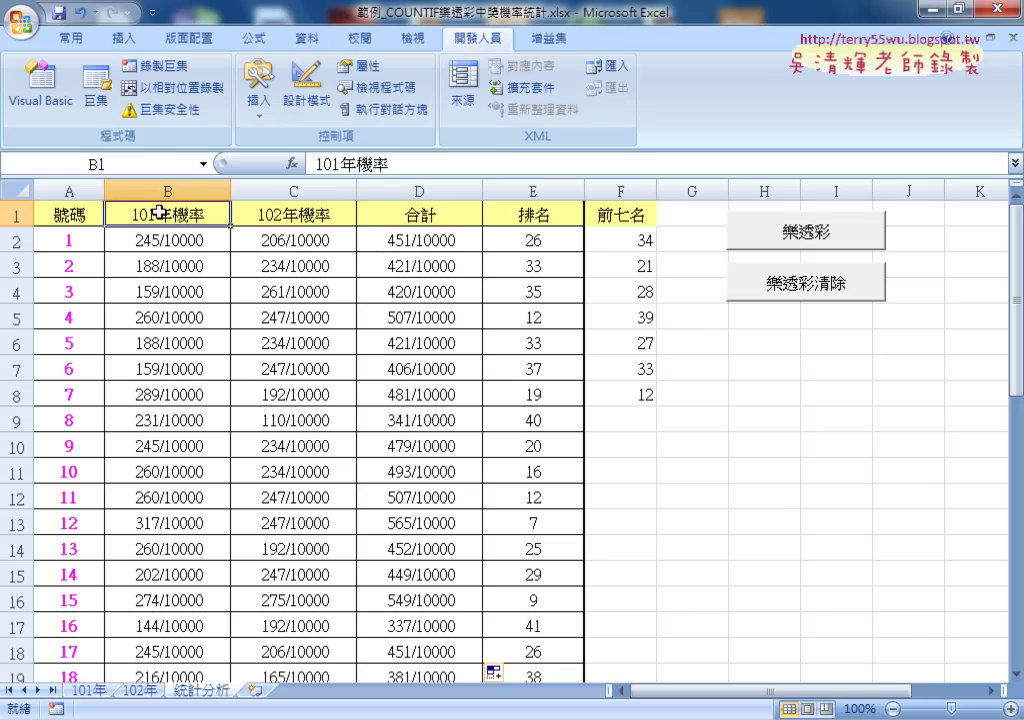
click(300, 218)
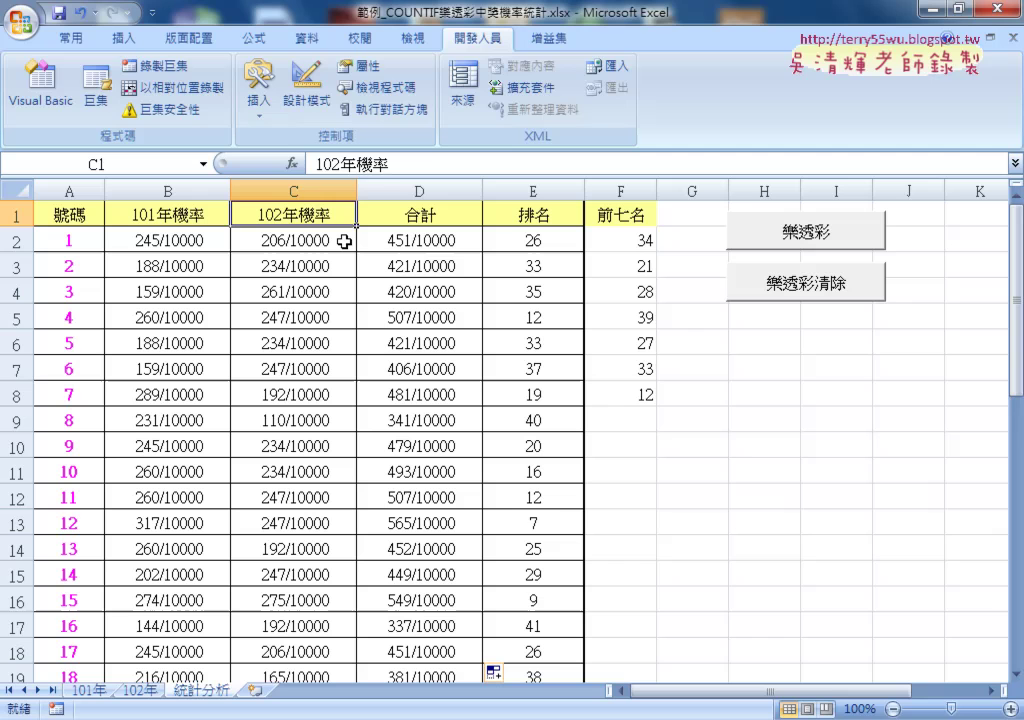
Select the numbers A2:A43 and confirm the range is named 號碼.
click(64, 240)
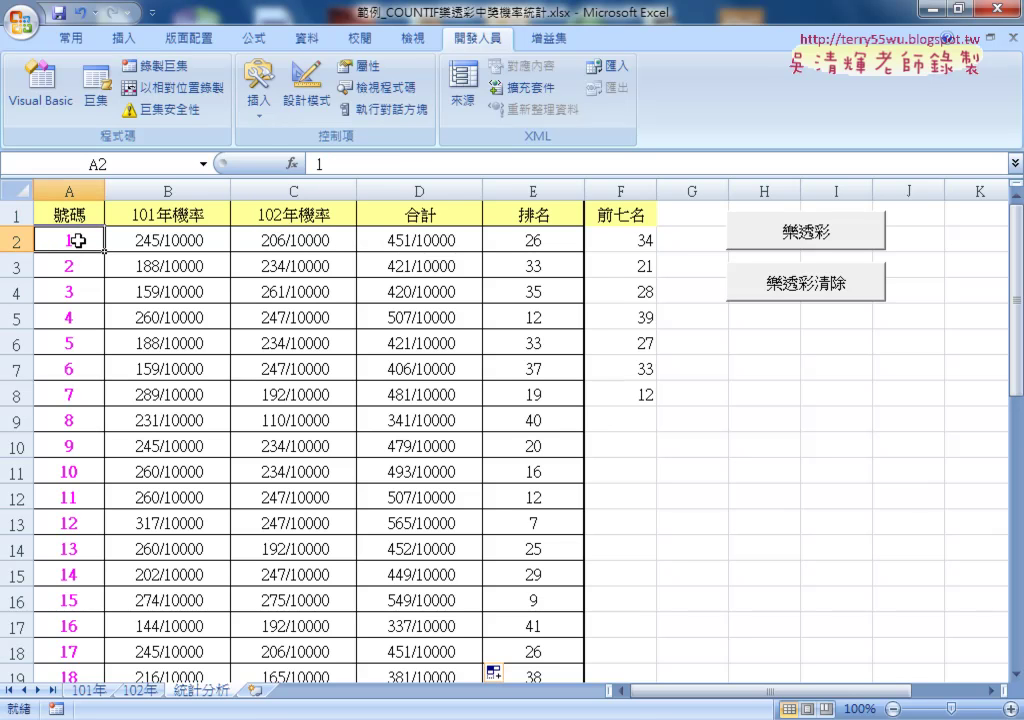
key(ctrl+shift+Down)
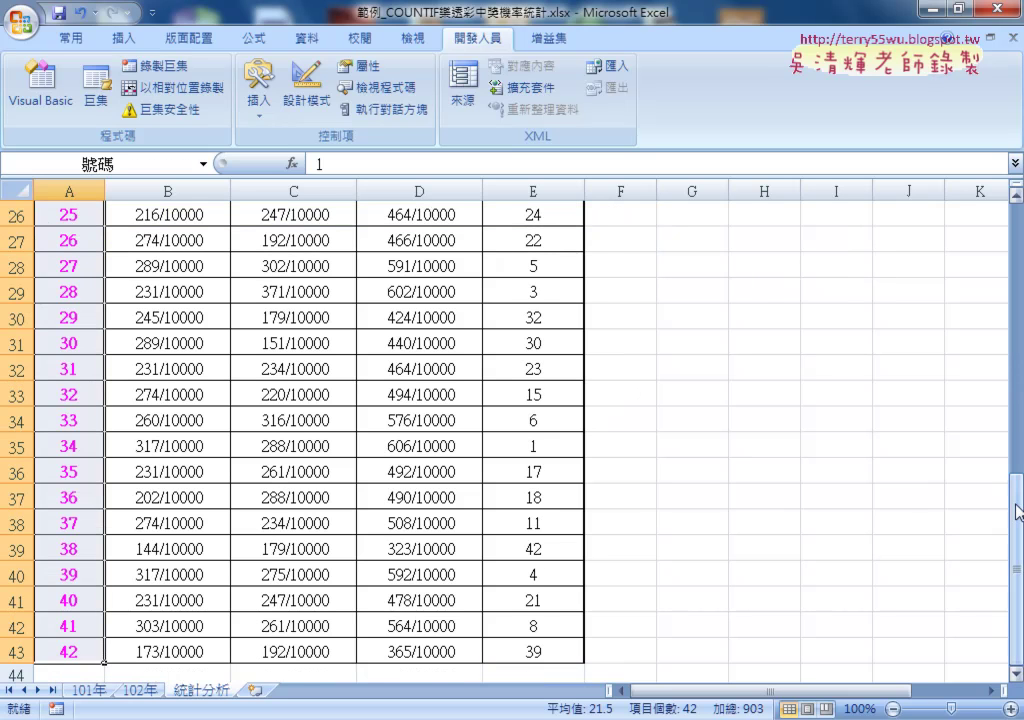
drag(1016, 515, 1016, 300)
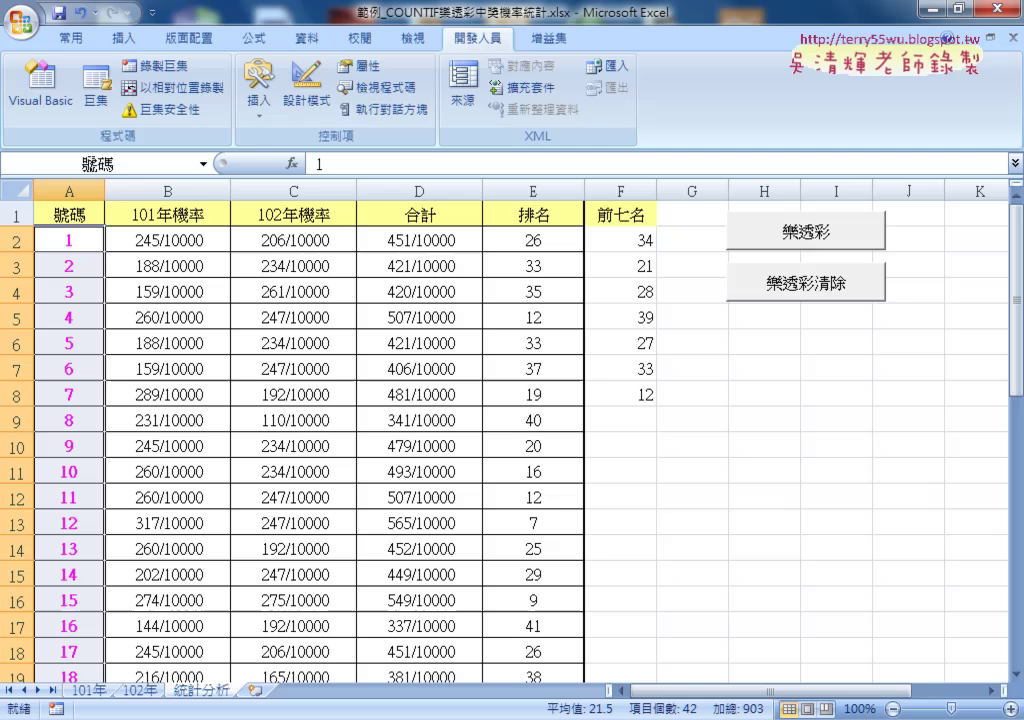
click(136, 161)
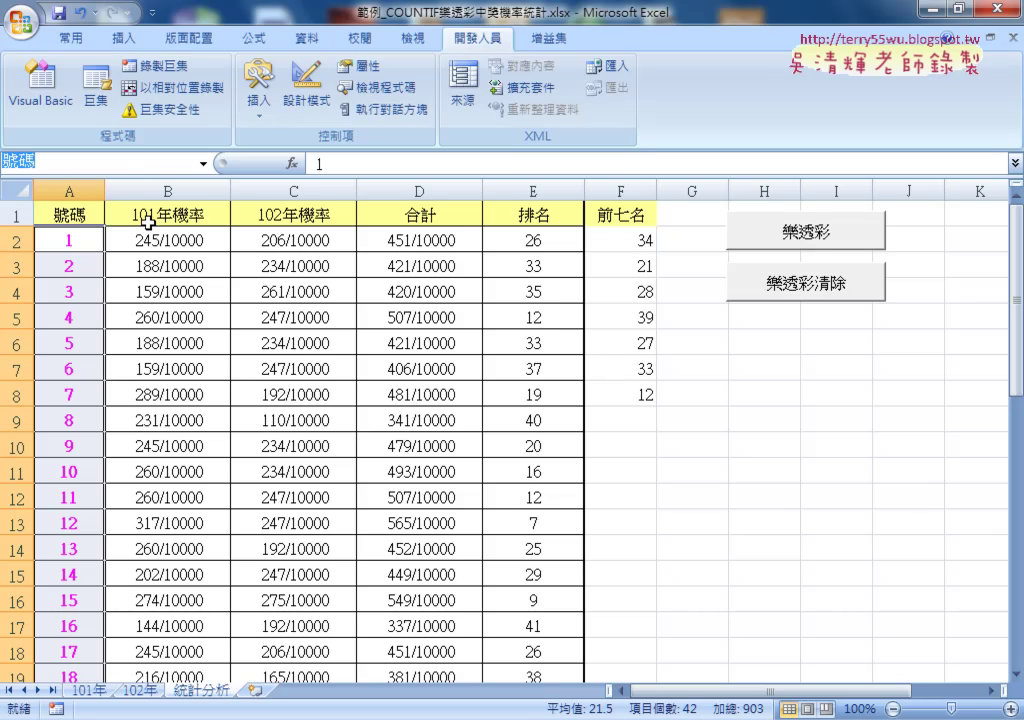
Select A1:C43, covering the 號碼, 101年機率 and 102年機率 columns with headers.
click(69, 212)
click(140, 213)
click(282, 214)
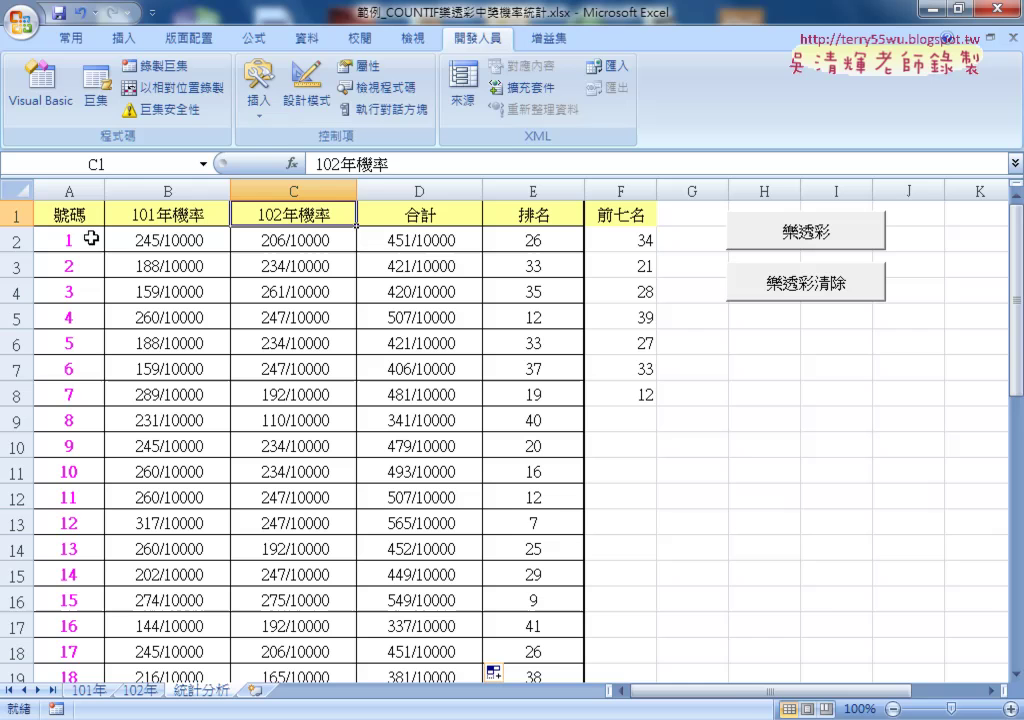
click(68, 214)
drag(68, 214, 270, 218)
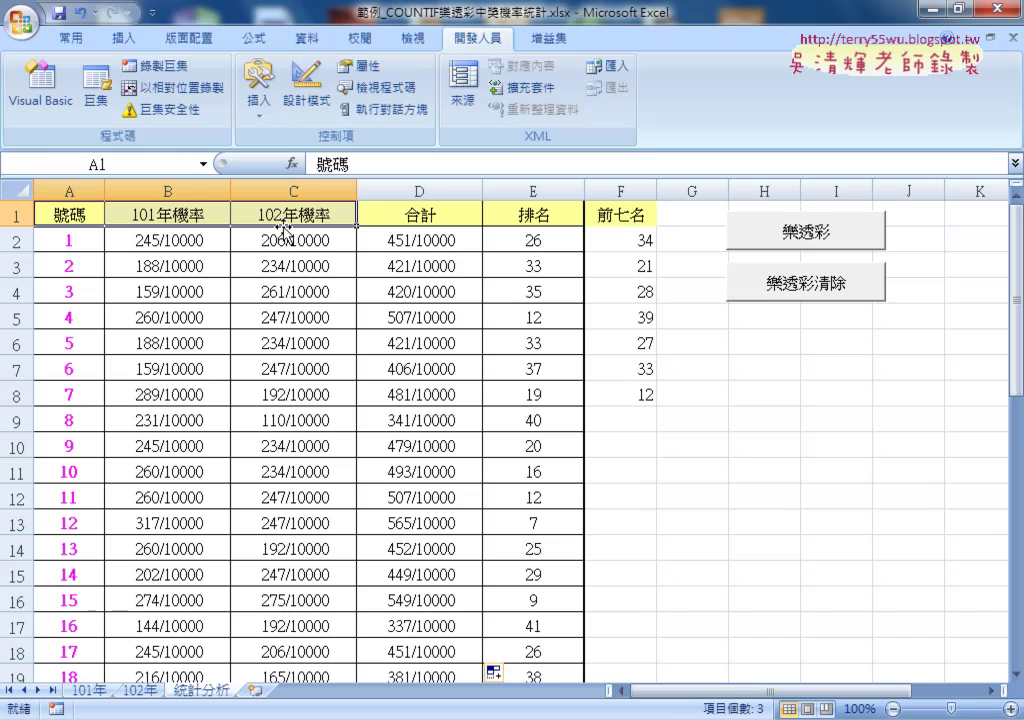
key(ctrl+shift+Down)
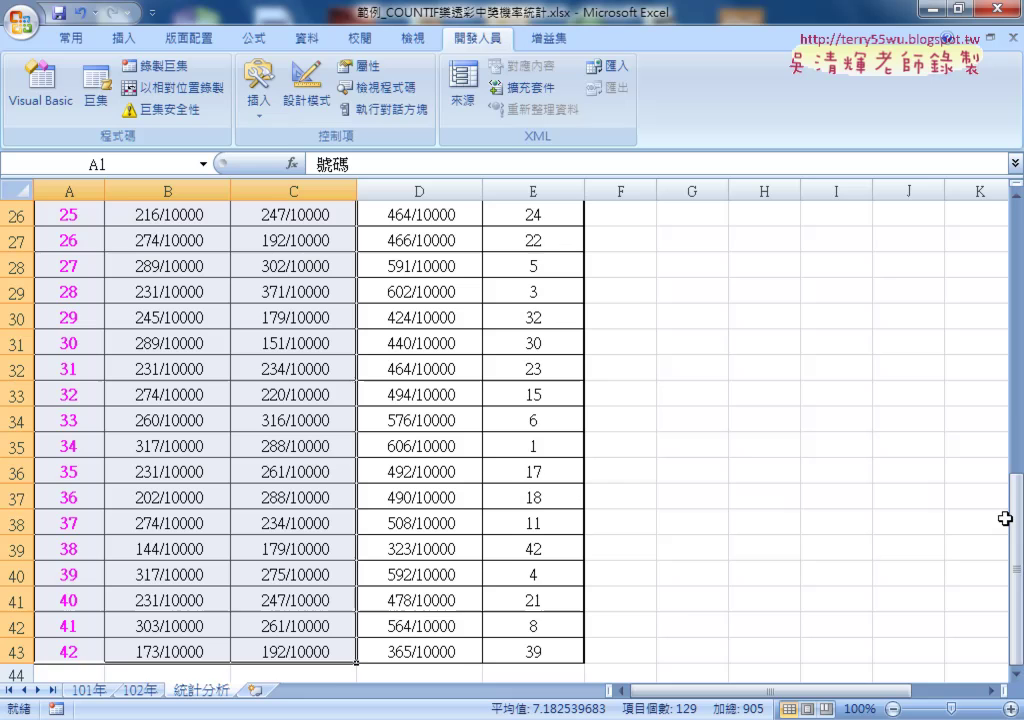
drag(1016, 521, 1020, 220)
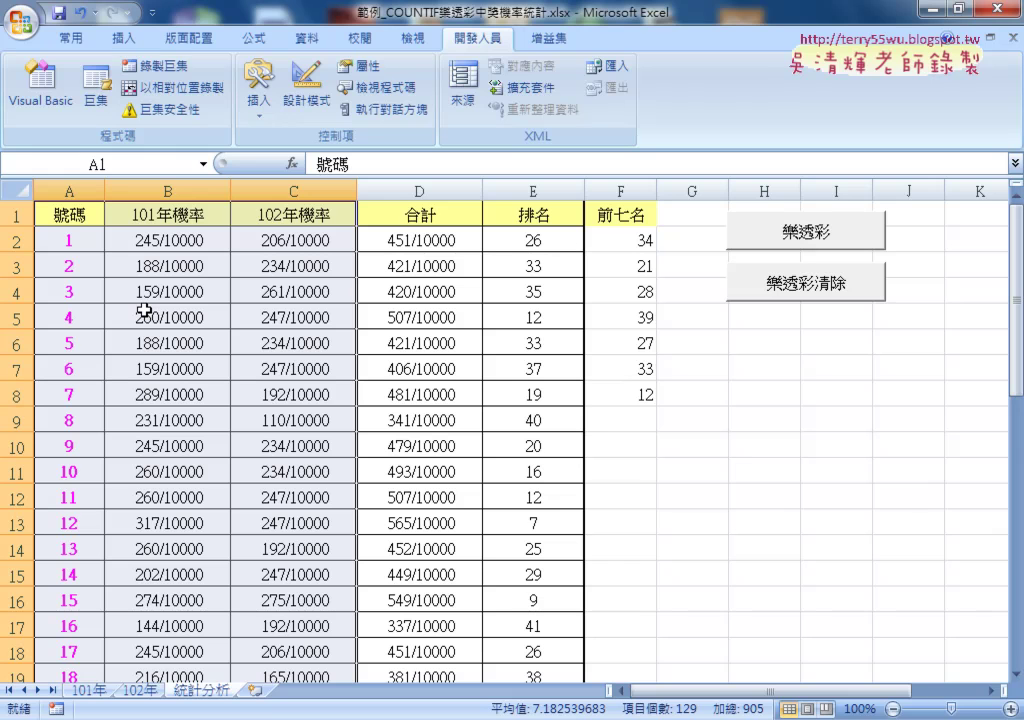
click(256, 38)
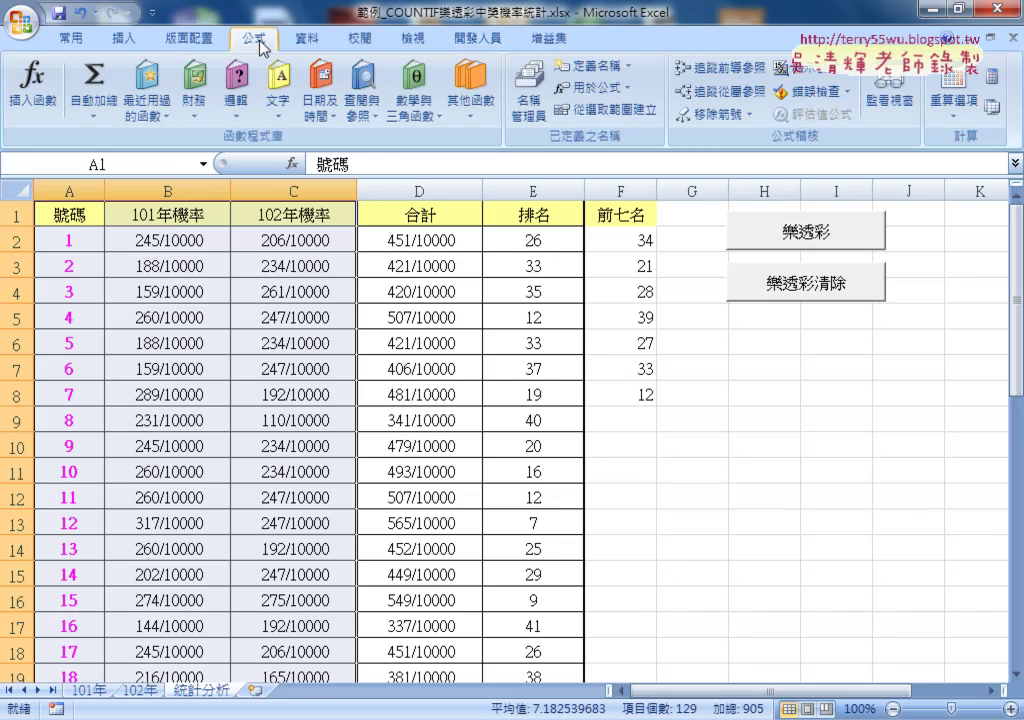
click(599, 116)
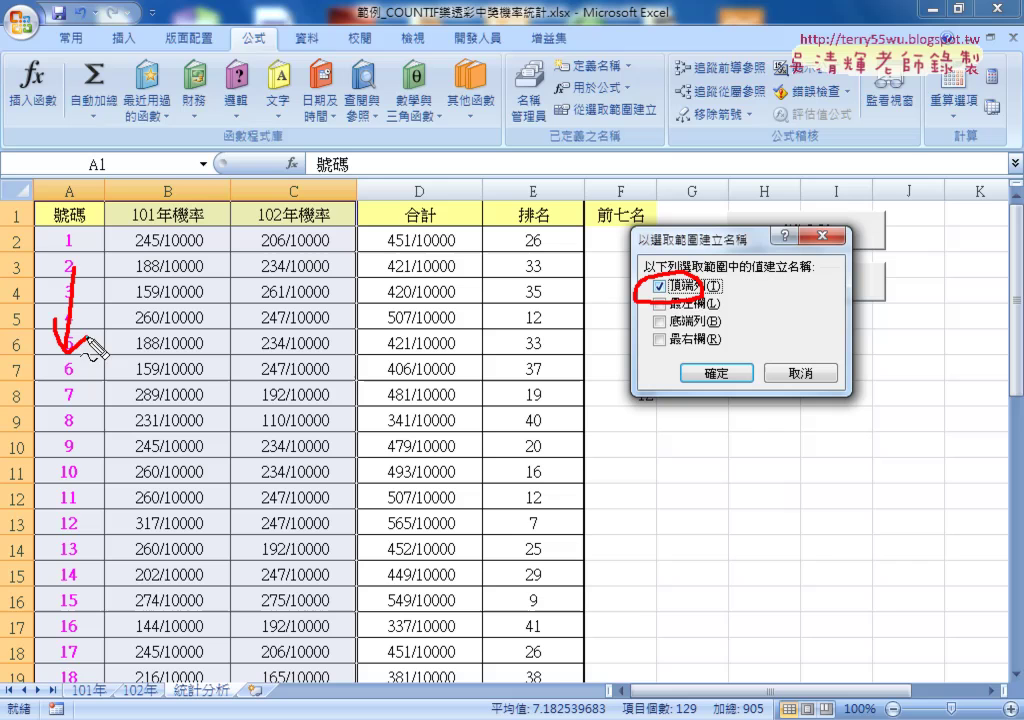
drag(80, 200, 80, 228)
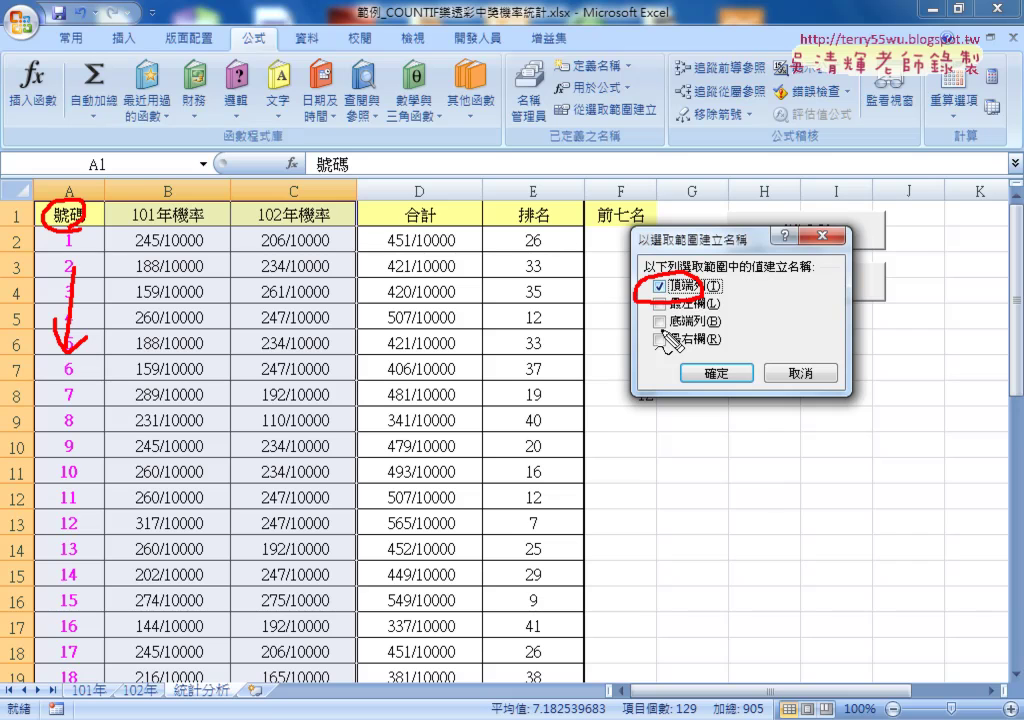
key(Escape)
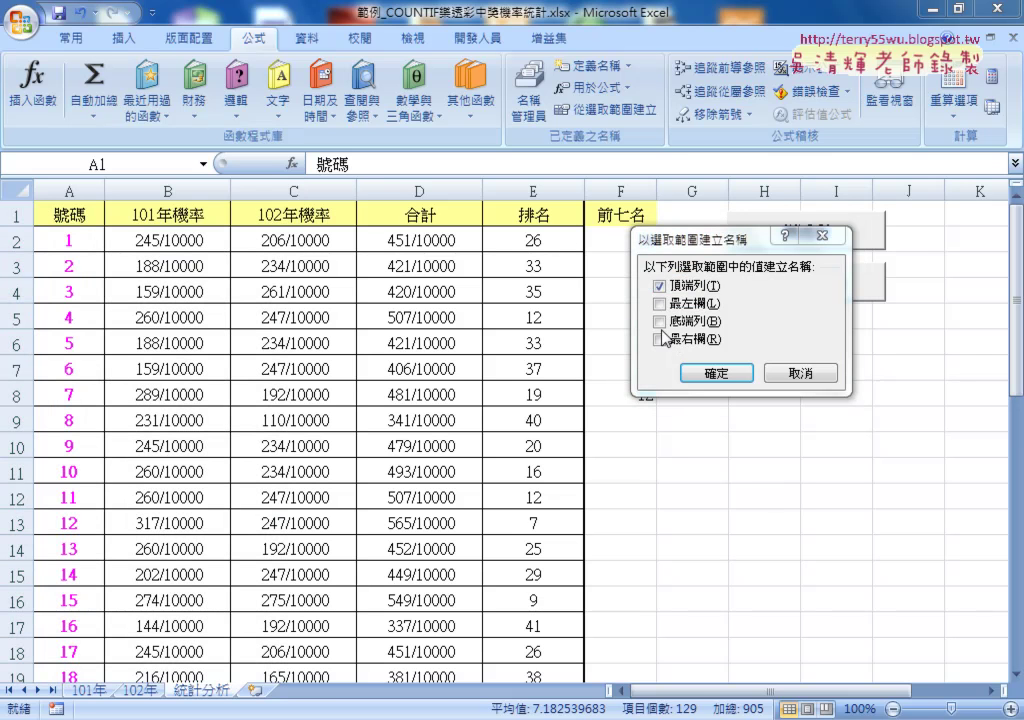
click(790, 373)
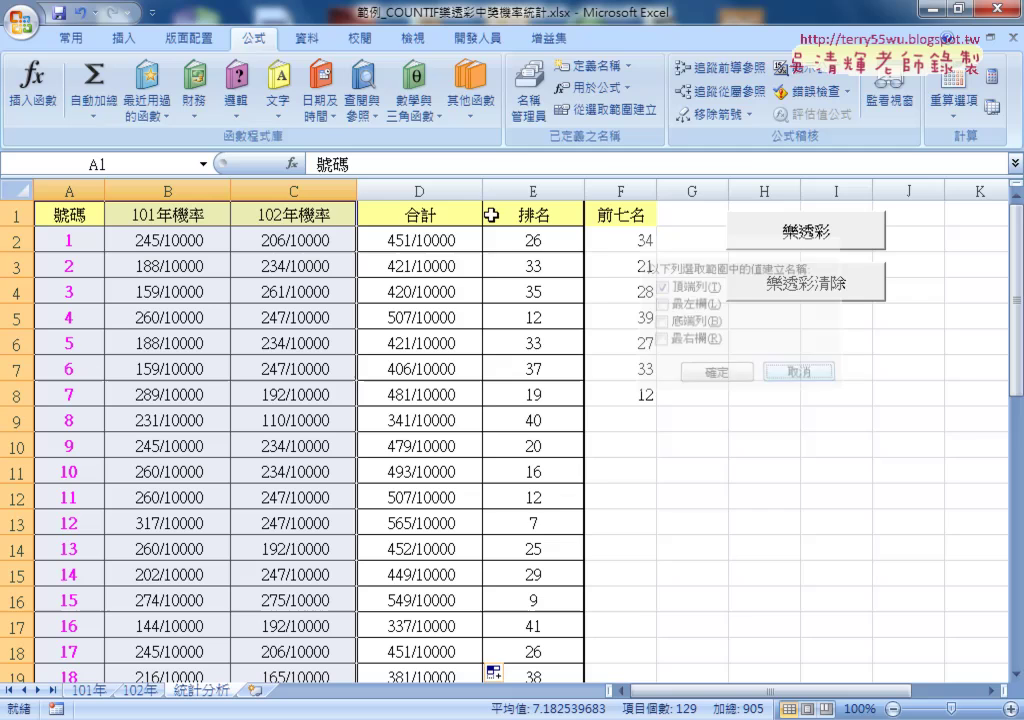
In Name Manager, verify 號碼 refers to A2:A43 and _101年機率 to B2:B43.
click(519, 105)
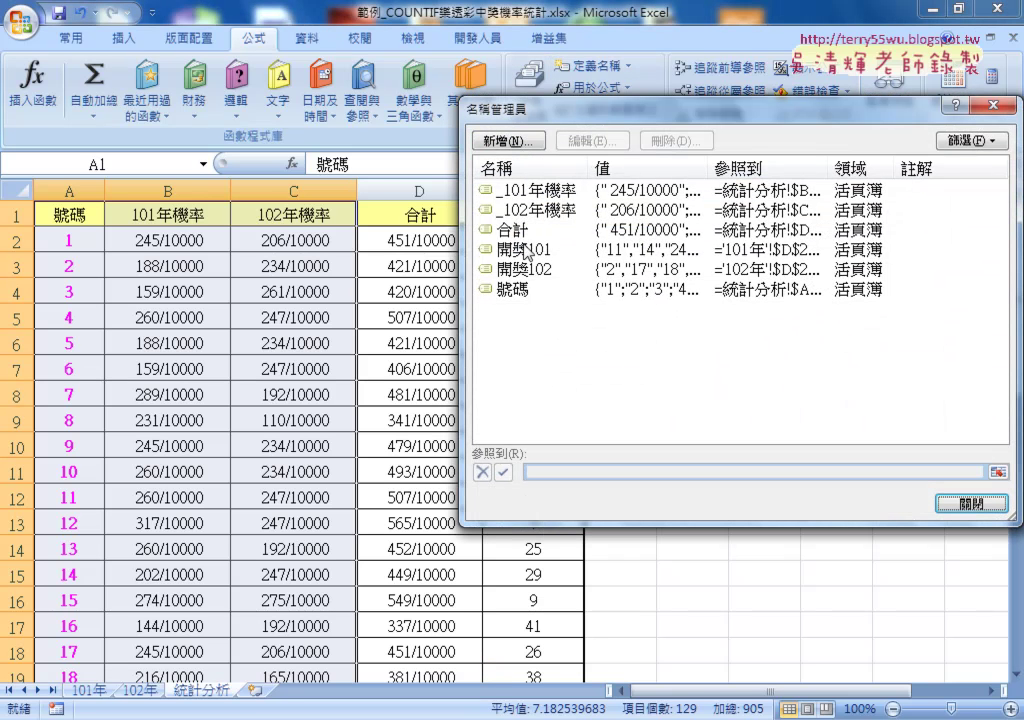
click(521, 291)
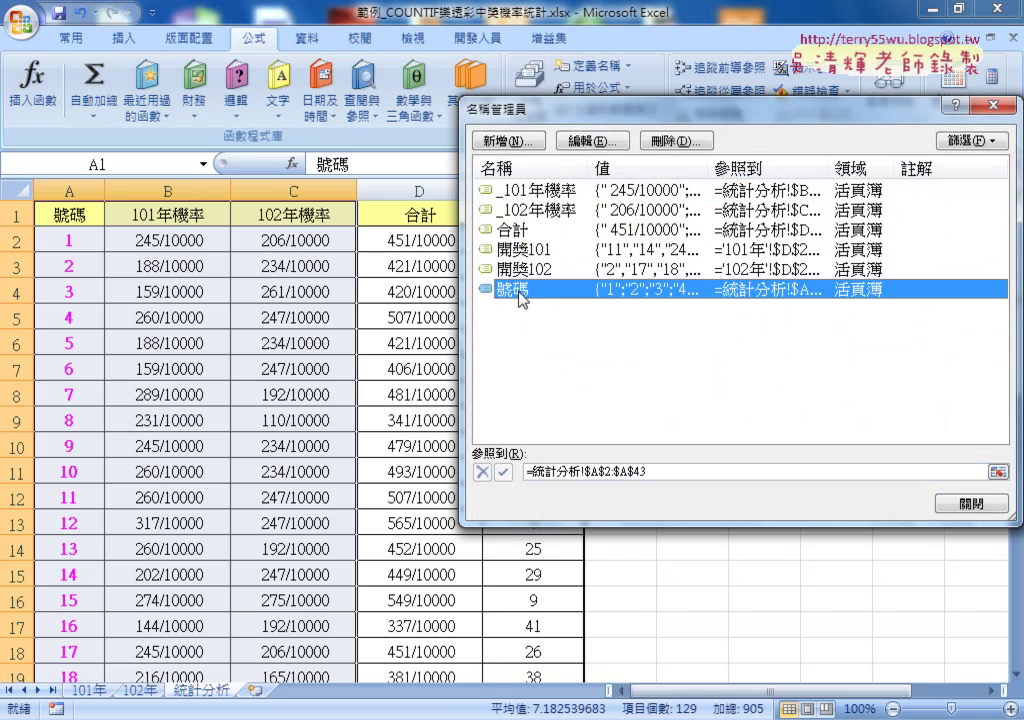
click(727, 471)
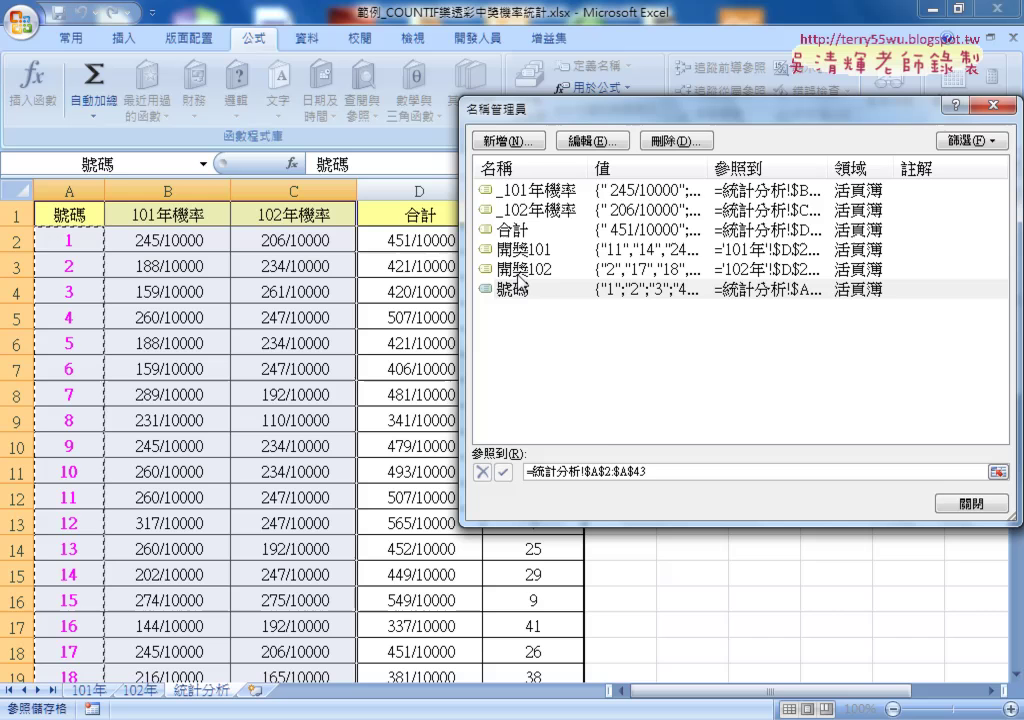
click(531, 193)
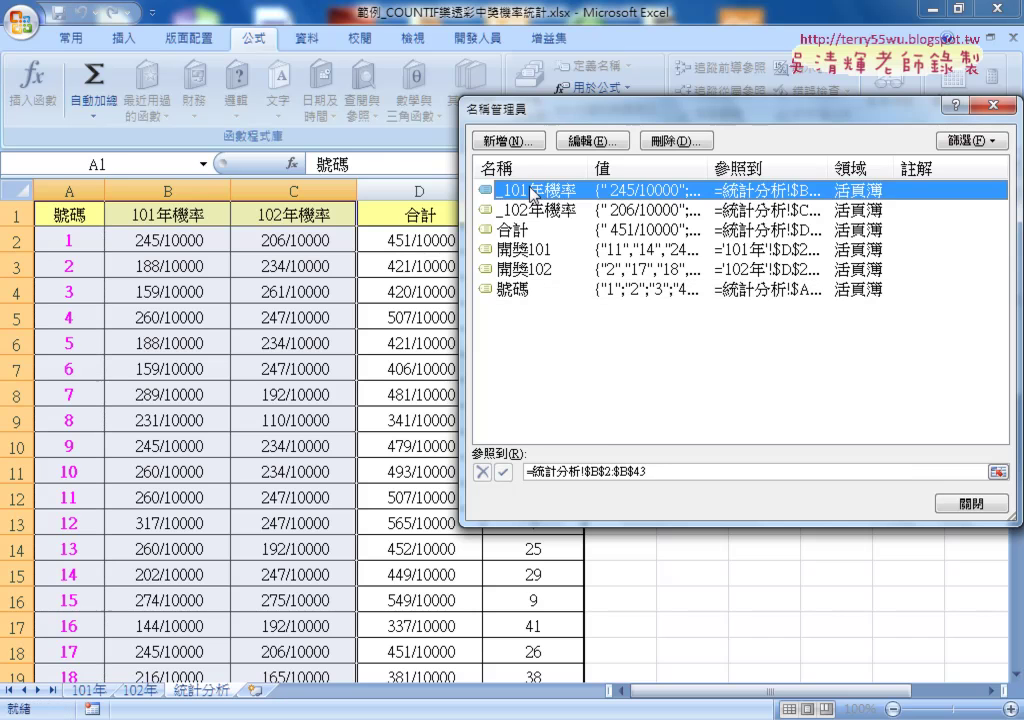
click(659, 474)
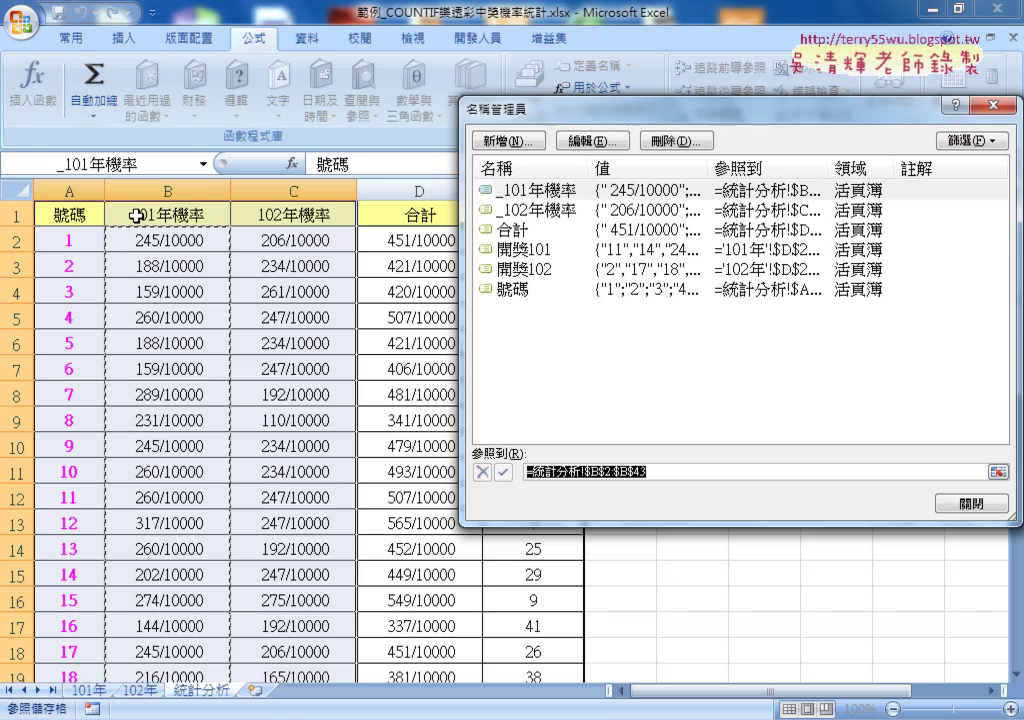
Confirm _102年機率 refers to C2:C43, close Name Manager, and select B2.
click(518, 195)
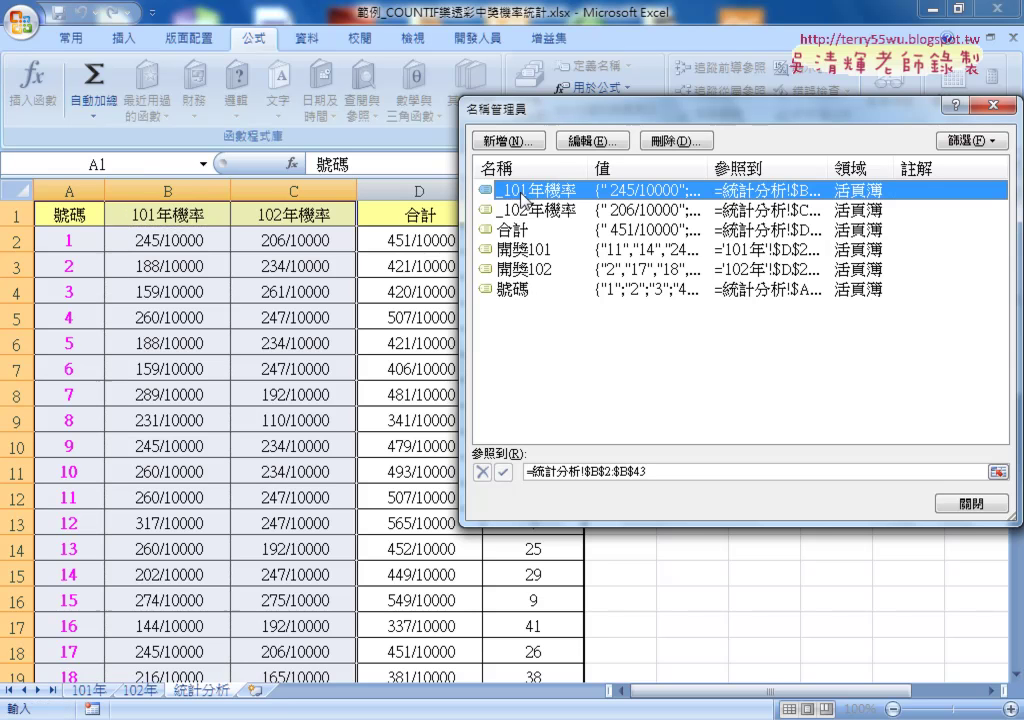
click(519, 212)
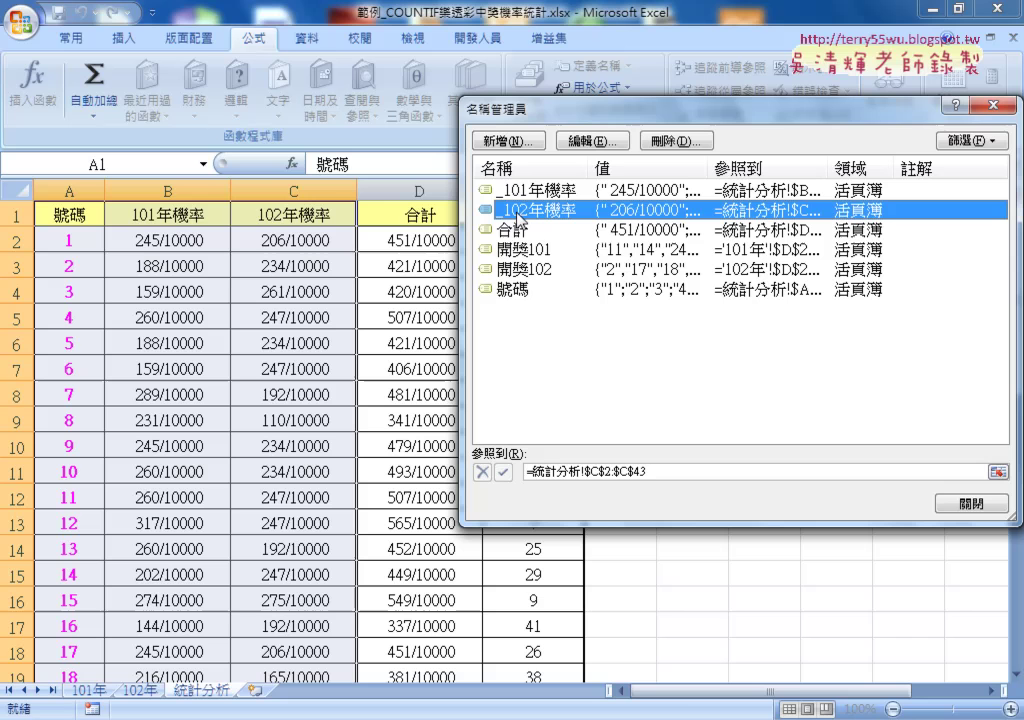
click(970, 503)
click(98, 241)
click(170, 240)
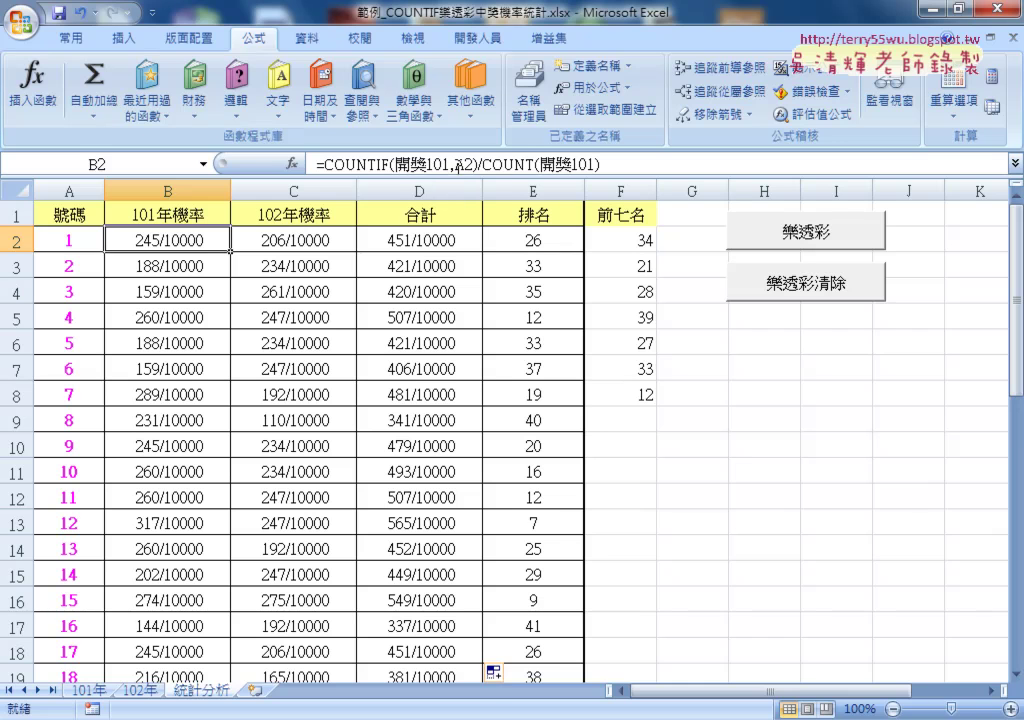
Replace the A2 criteria in B2's COUNTIF with the range name 號碼.
click(456, 165)
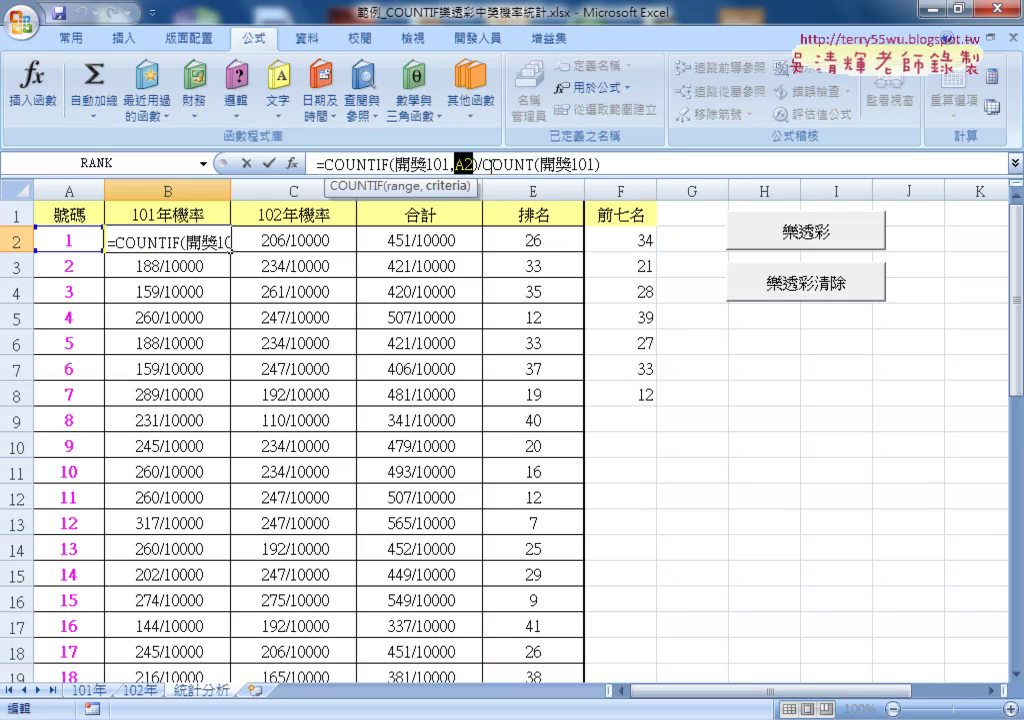
key(Delete)
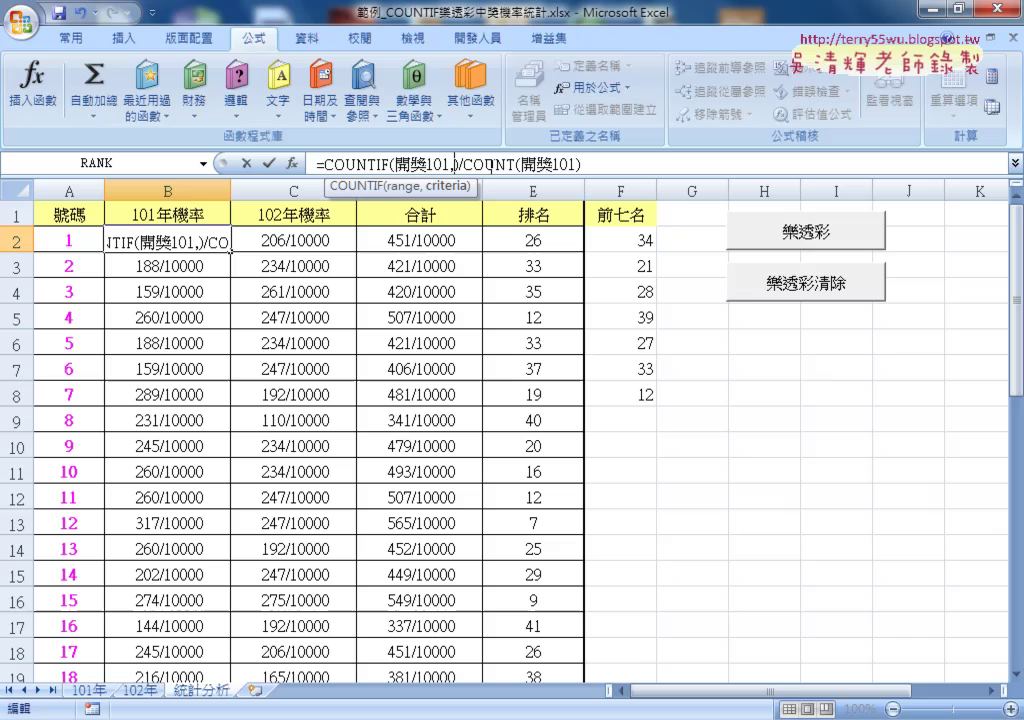
key(F3)
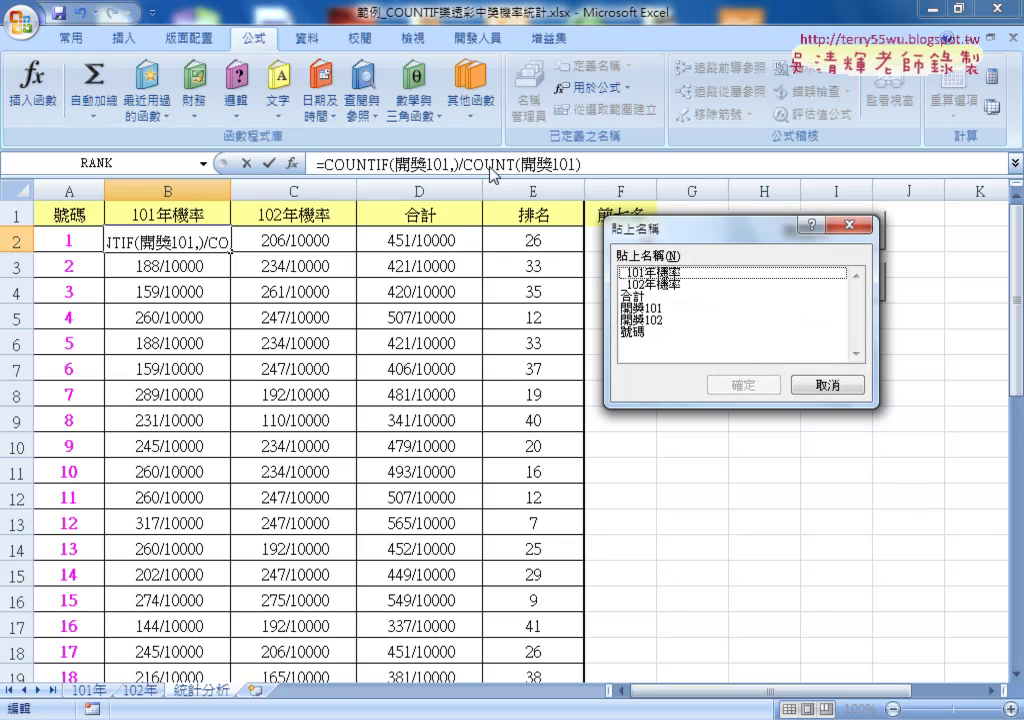
double_click(636, 331)
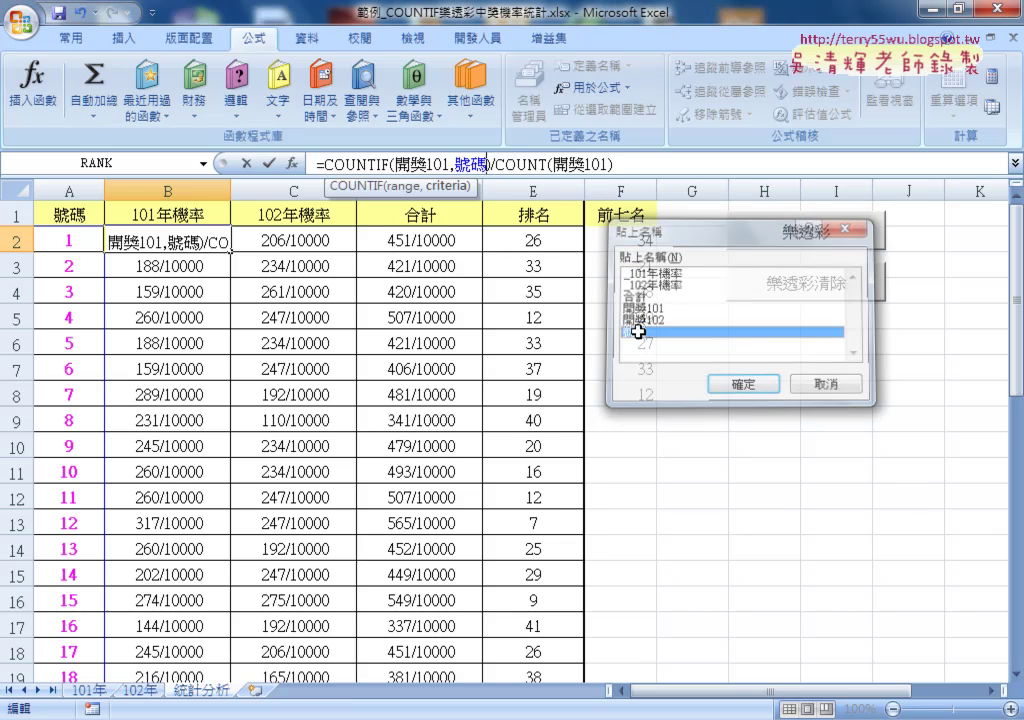
click(268, 163)
Change D2's formula from =B2+C2 to =_101年機率+_102年機率.
click(318, 238)
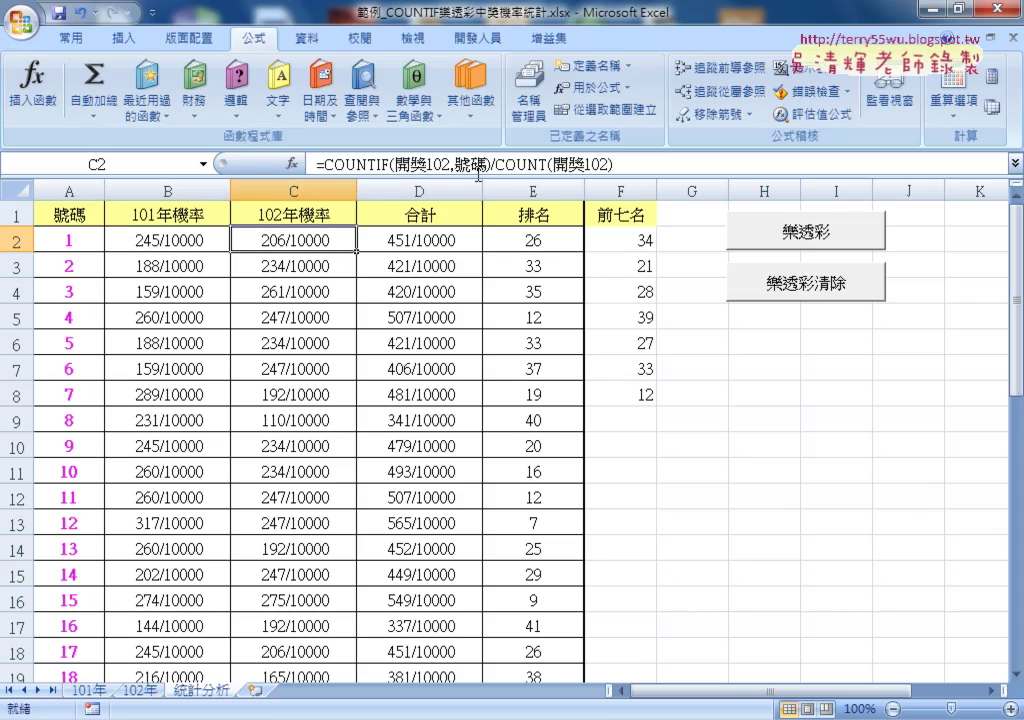
click(423, 240)
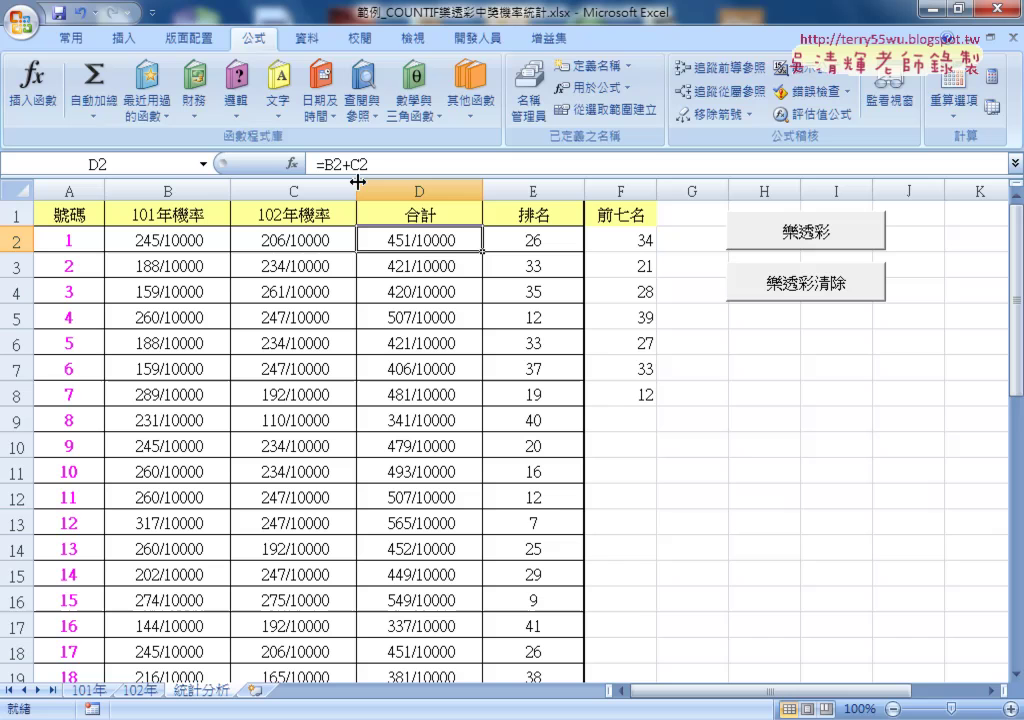
drag(325, 163, 368, 164)
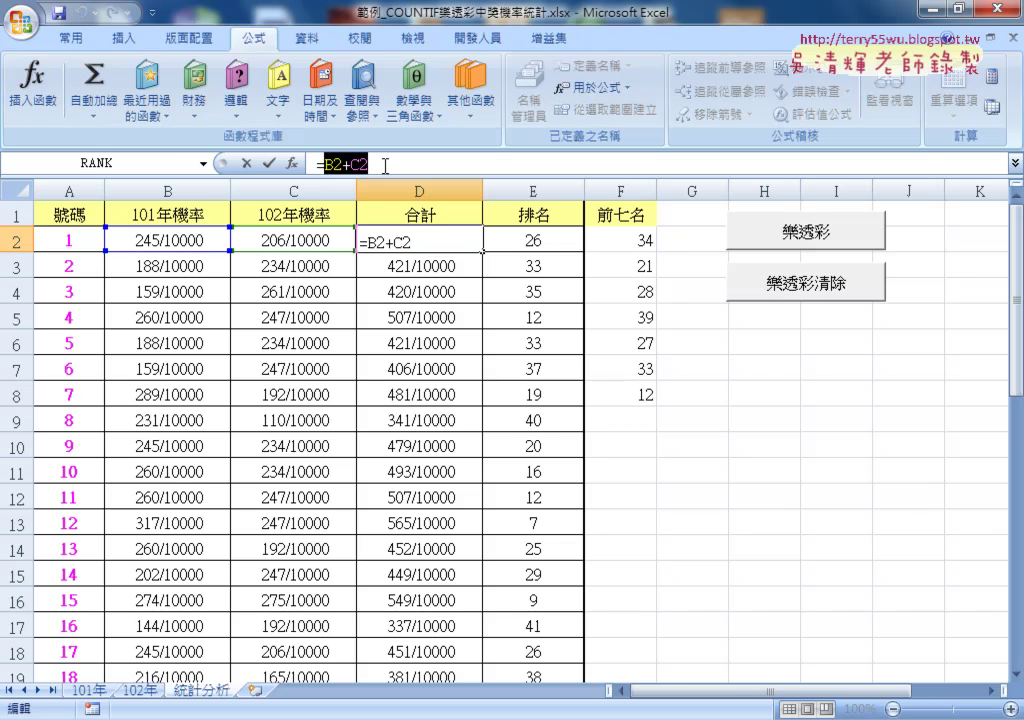
key(BackSpace)
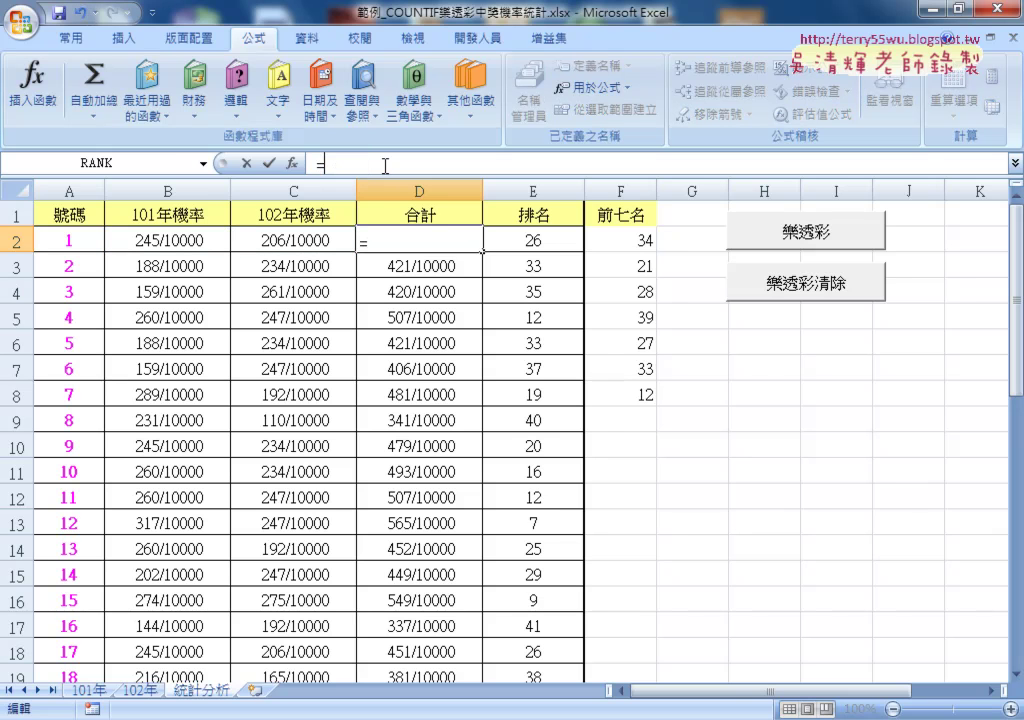
key(F3)
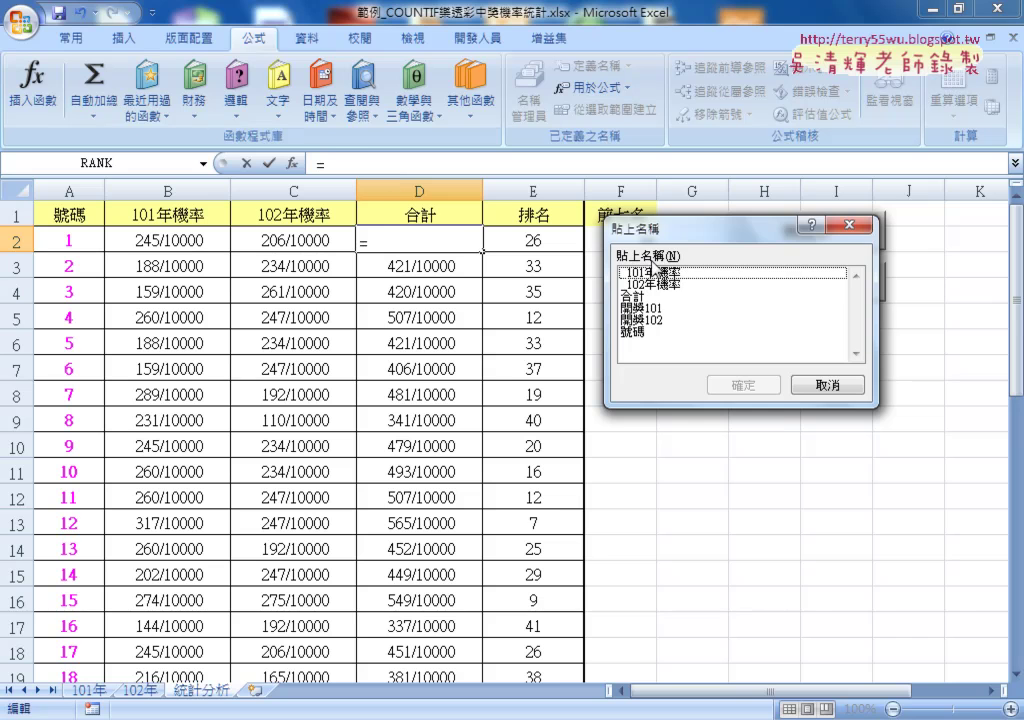
double_click(655, 271)
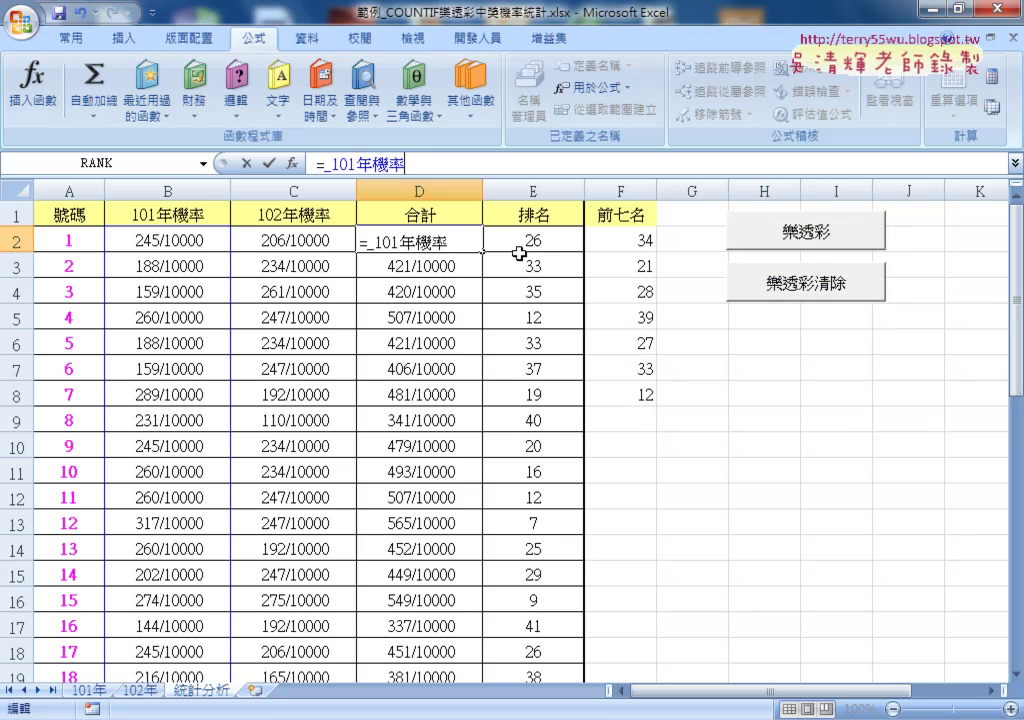
key(F3)
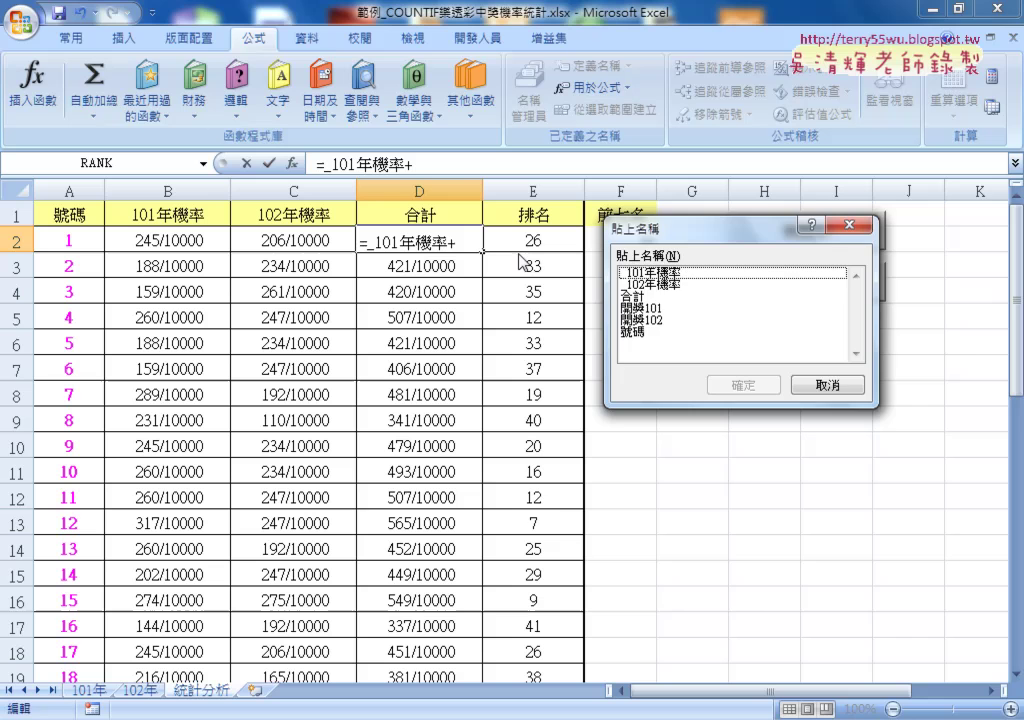
click(665, 285)
double_click(665, 285)
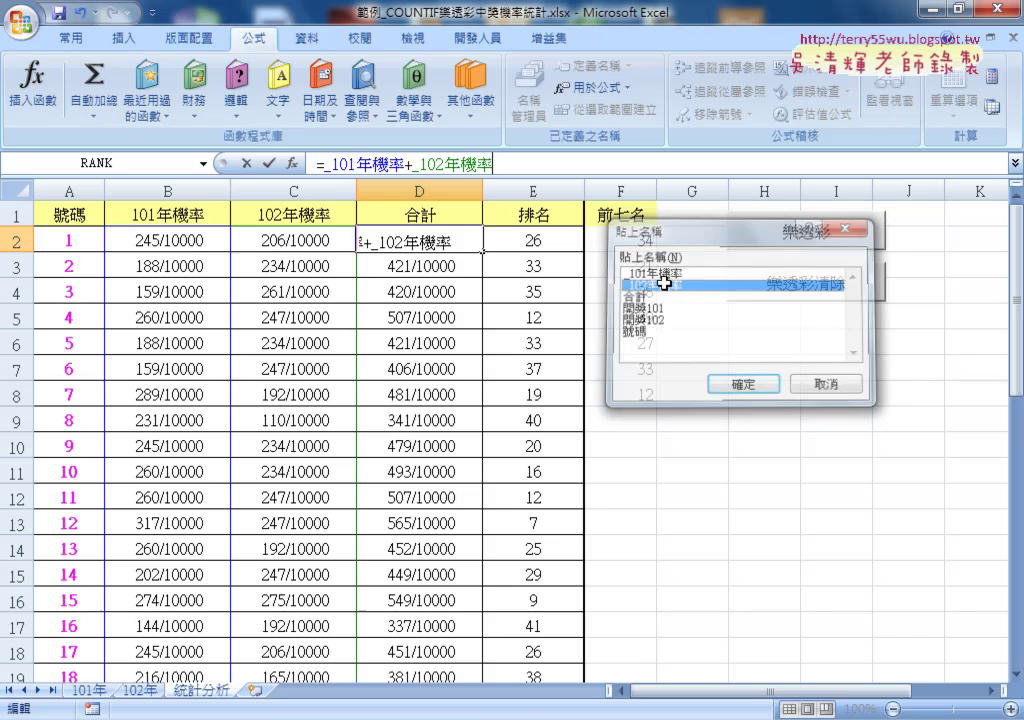
click(268, 163)
Review the row 2 formulas from B2 through the RANK formula in E2.
key(ctrl+shift+Down)
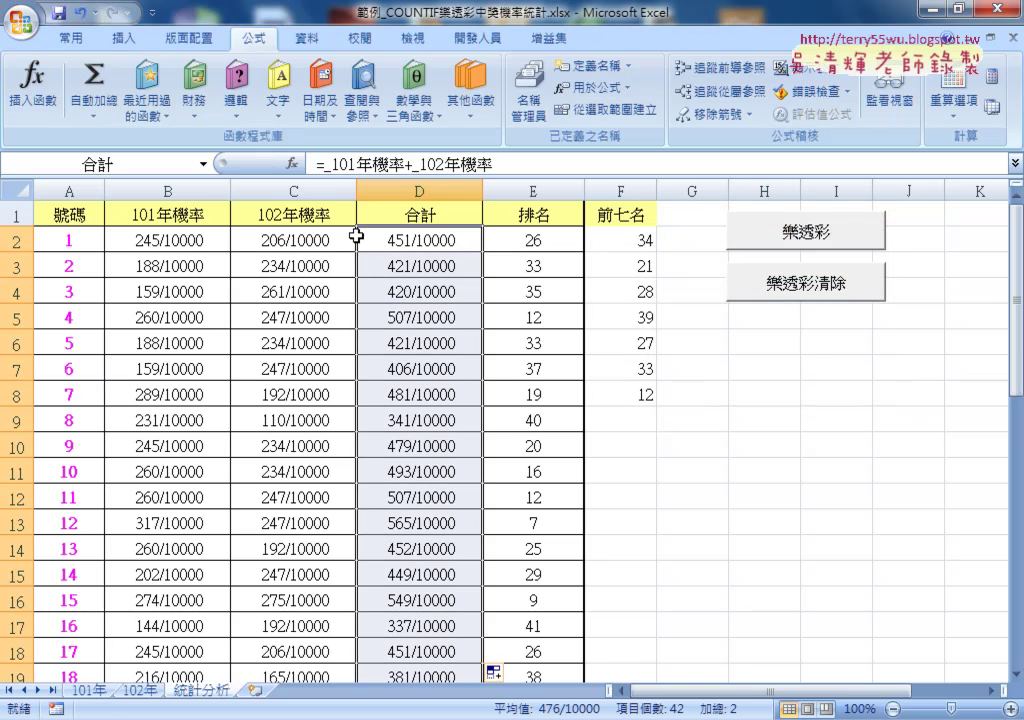
click(191, 237)
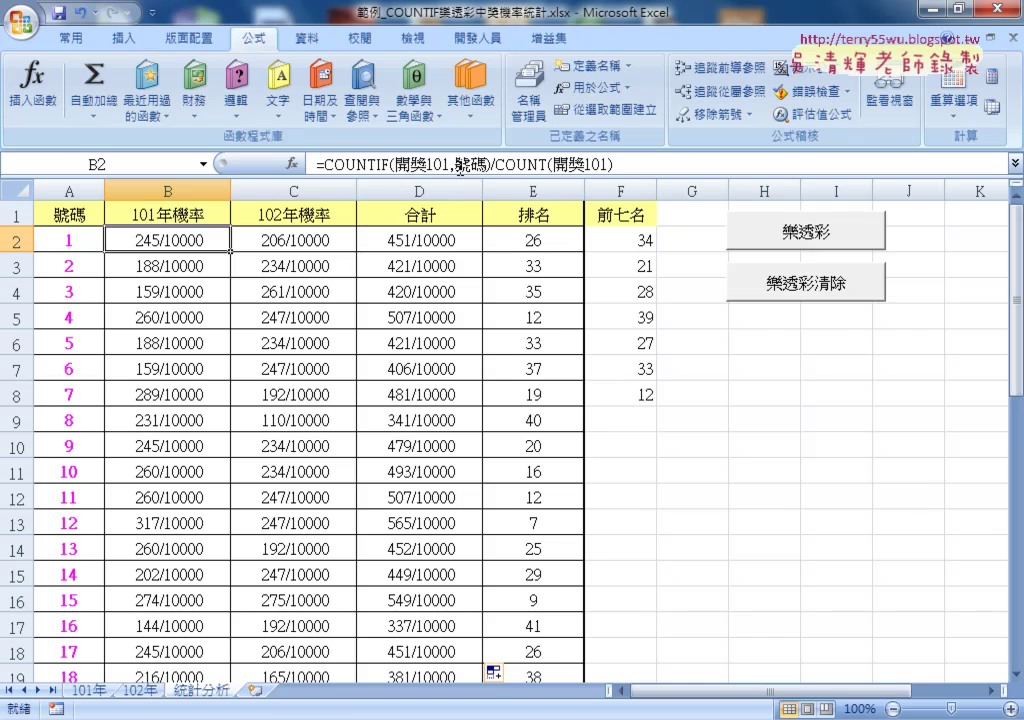
key(Right)
click(453, 240)
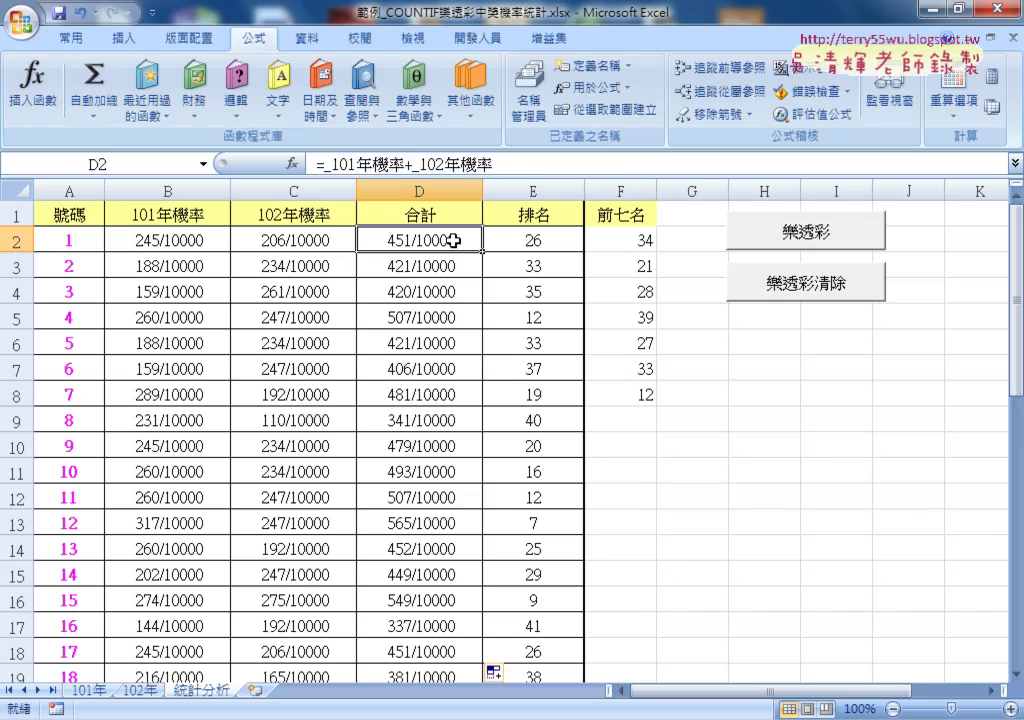
click(533, 243)
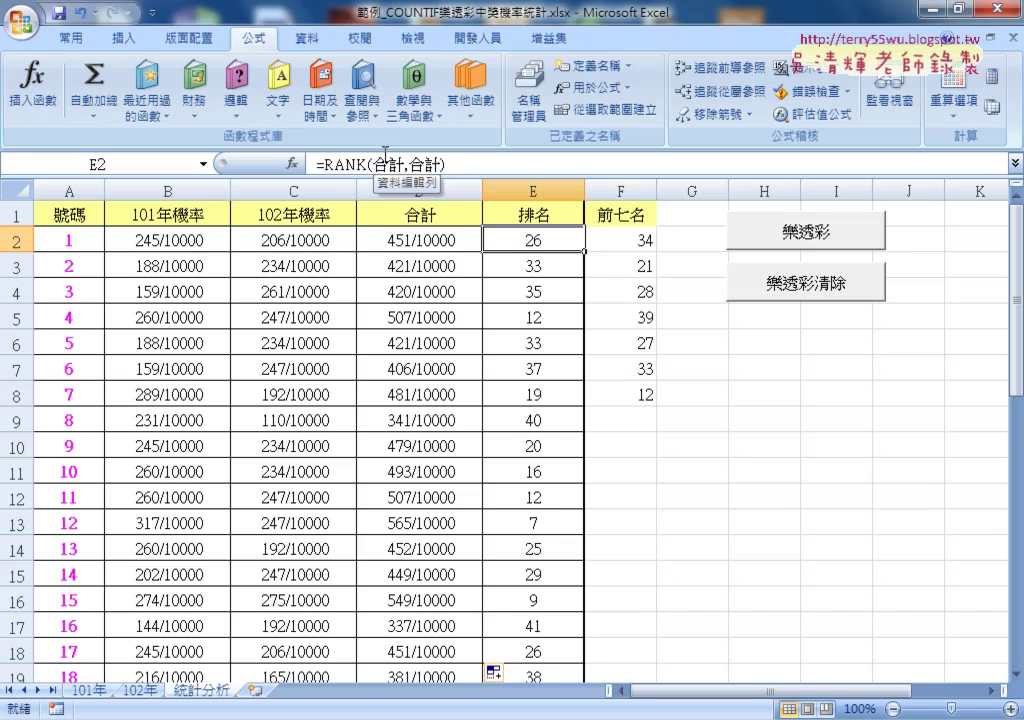
click(471, 40)
Inspect the 樂透彩 macro's For loop in Module1, trying and undoing a last row of 43.
click(40, 85)
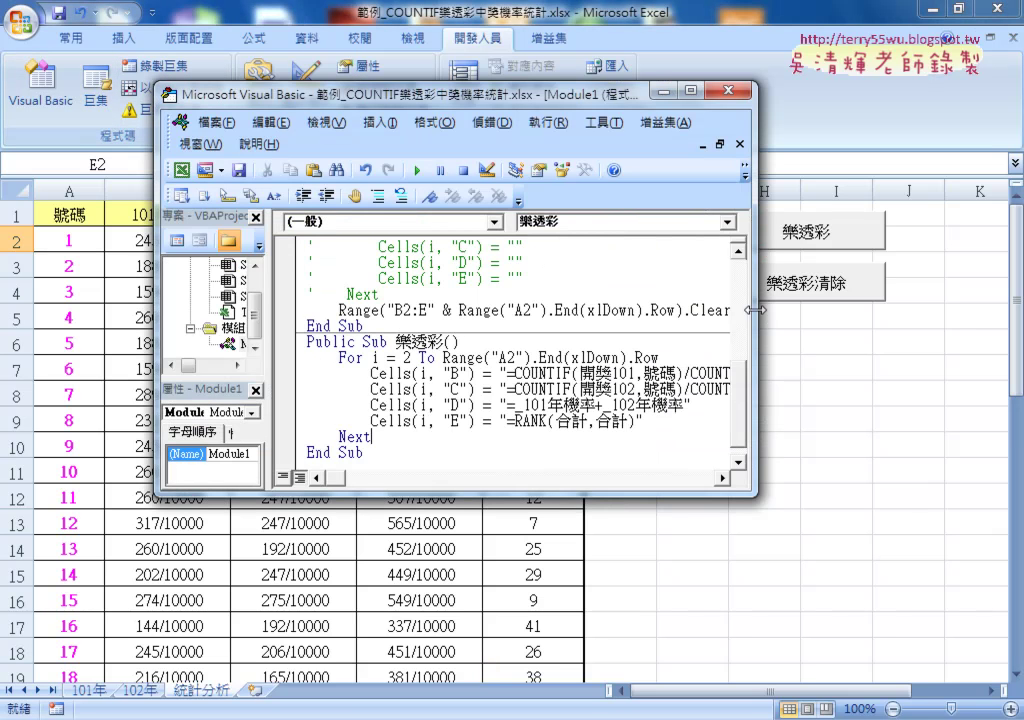
drag(754, 318, 938, 318)
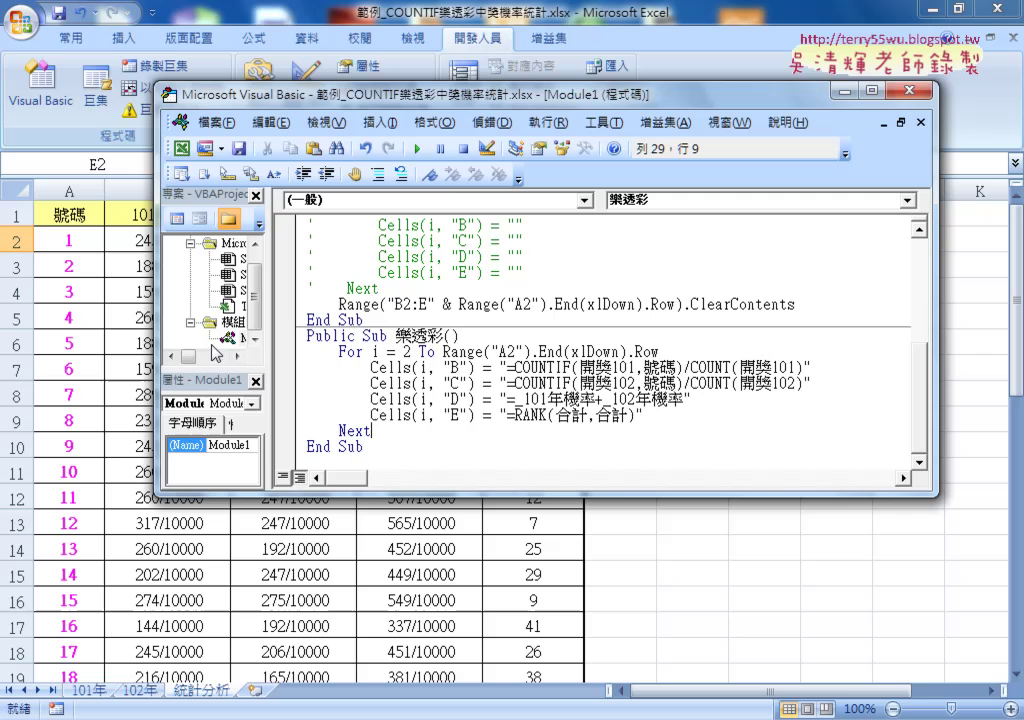
drag(396, 336, 443, 337)
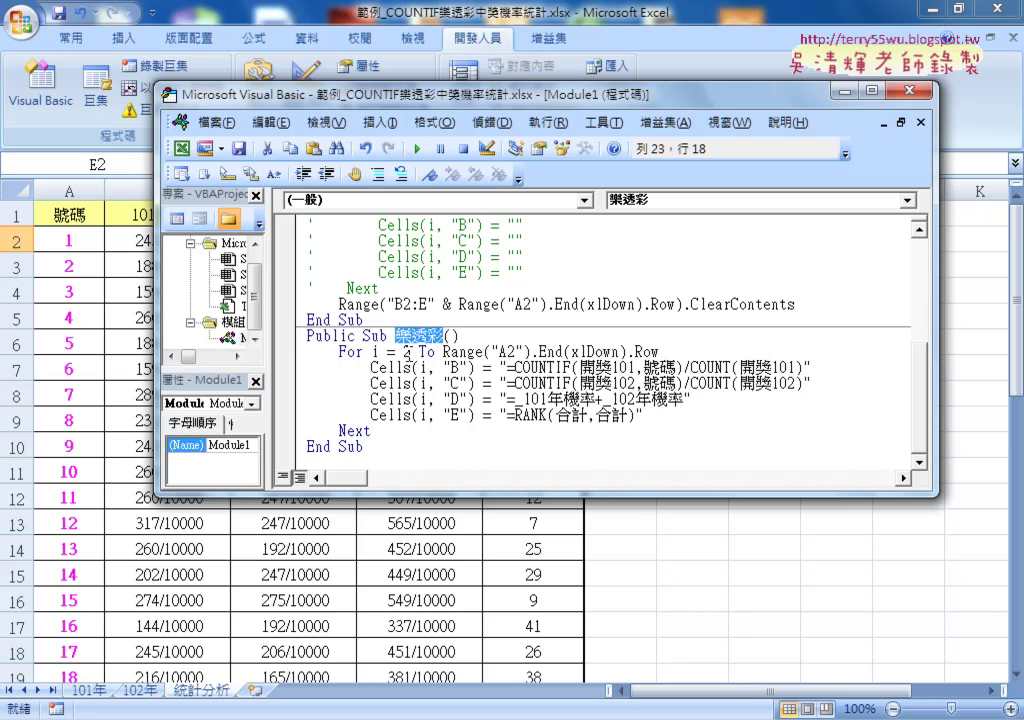
click(423, 352)
drag(443, 352, 662, 352)
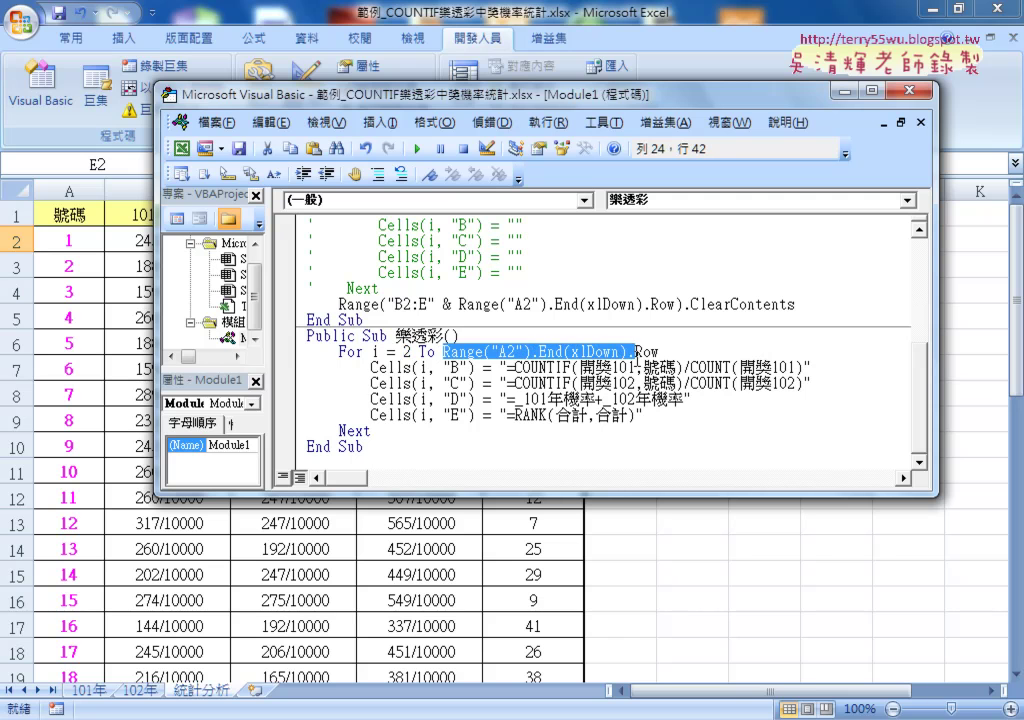
text(4)
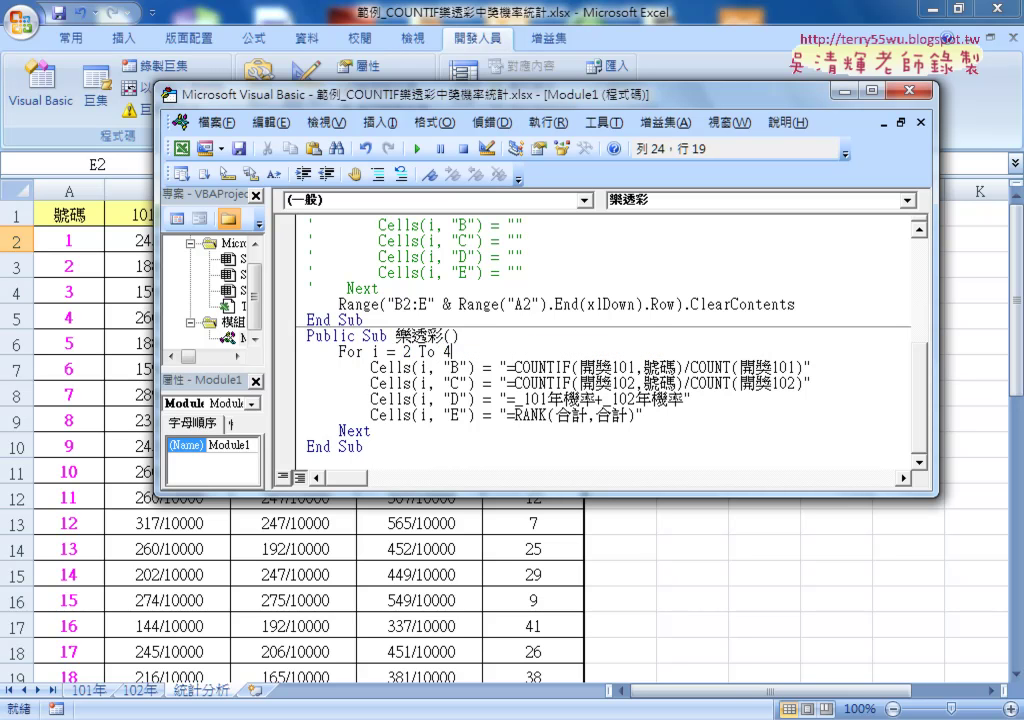
text(3)
key(ctrl+z)
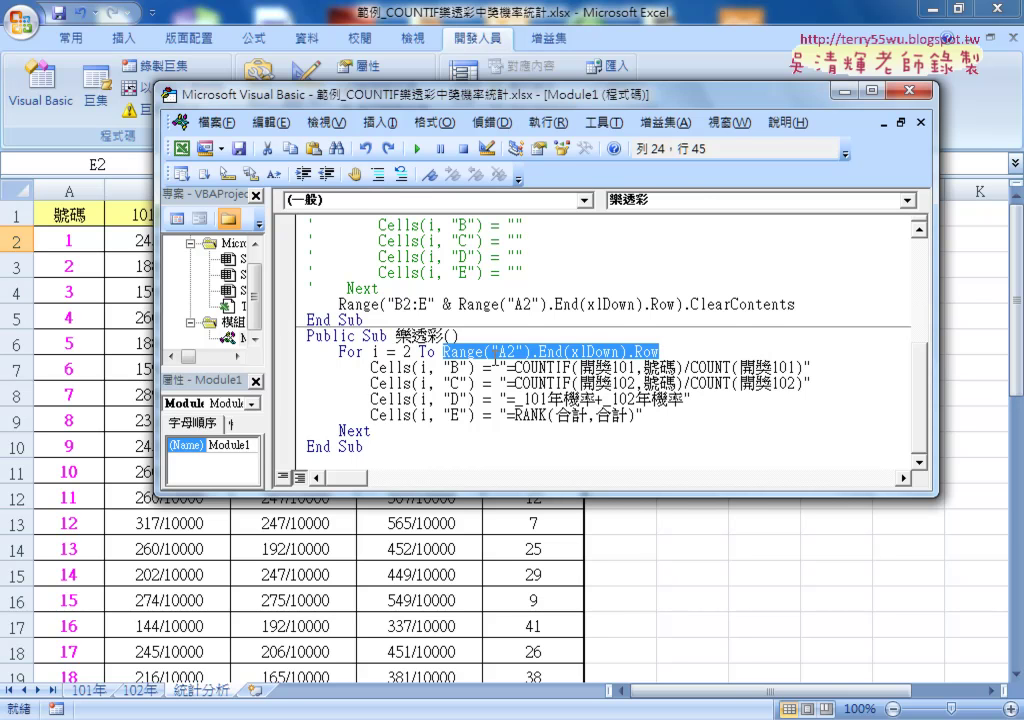
Replace the macro's column B formula string with B2's =COUNTIF(開獎101,號碼)/COUNT(開獎101) formula.
drag(436, 94, 510, 107)
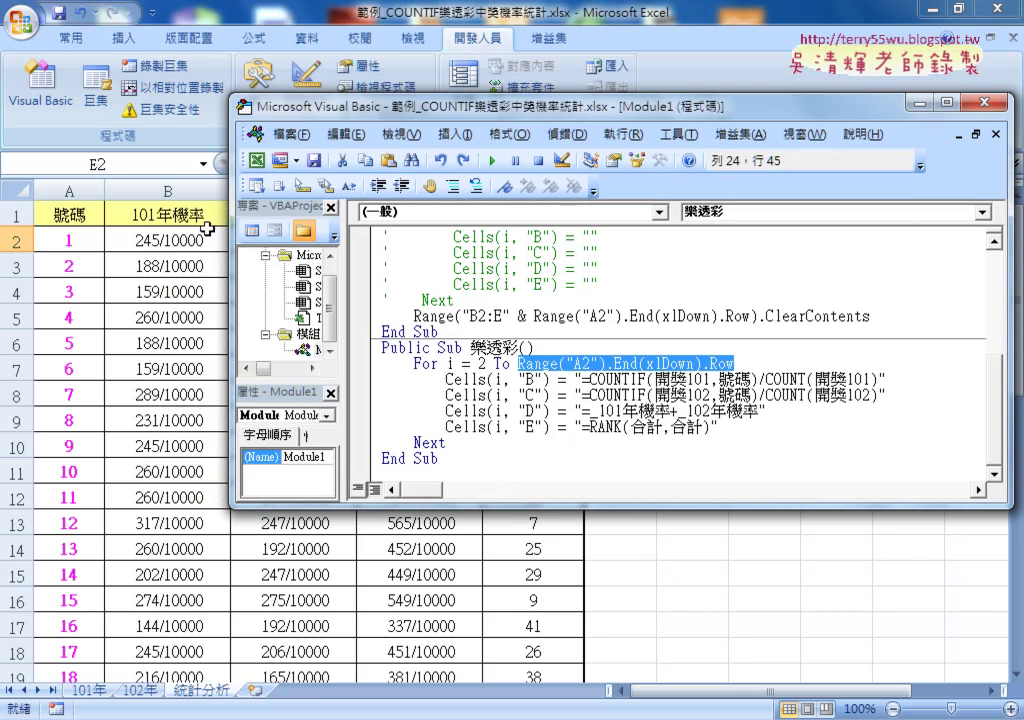
drag(584, 380, 879, 380)
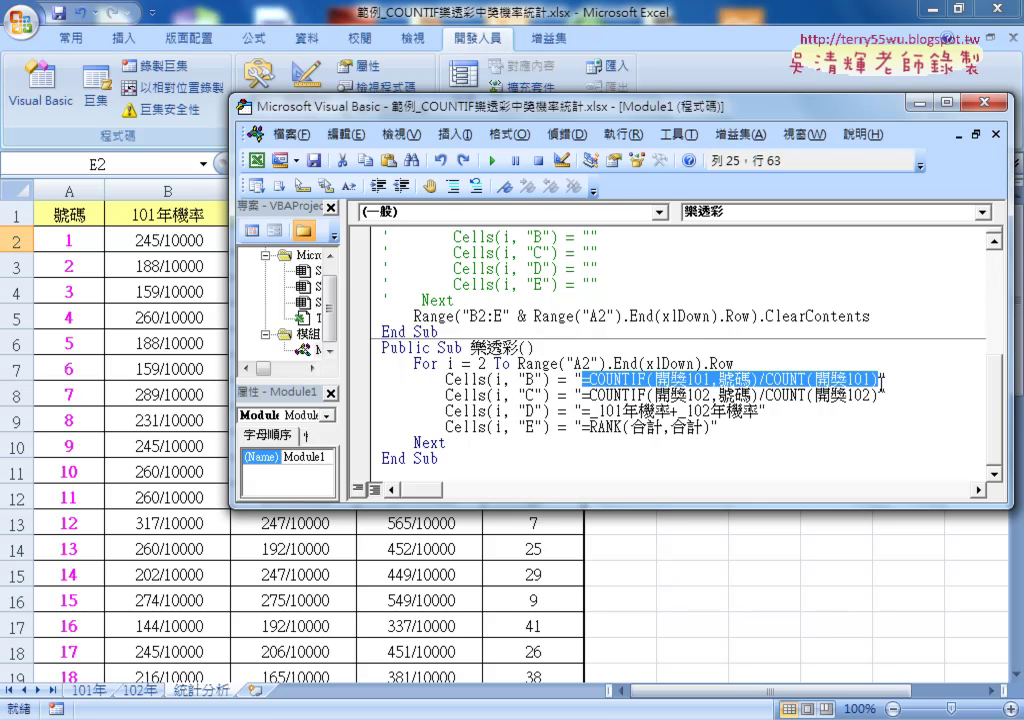
key(Delete)
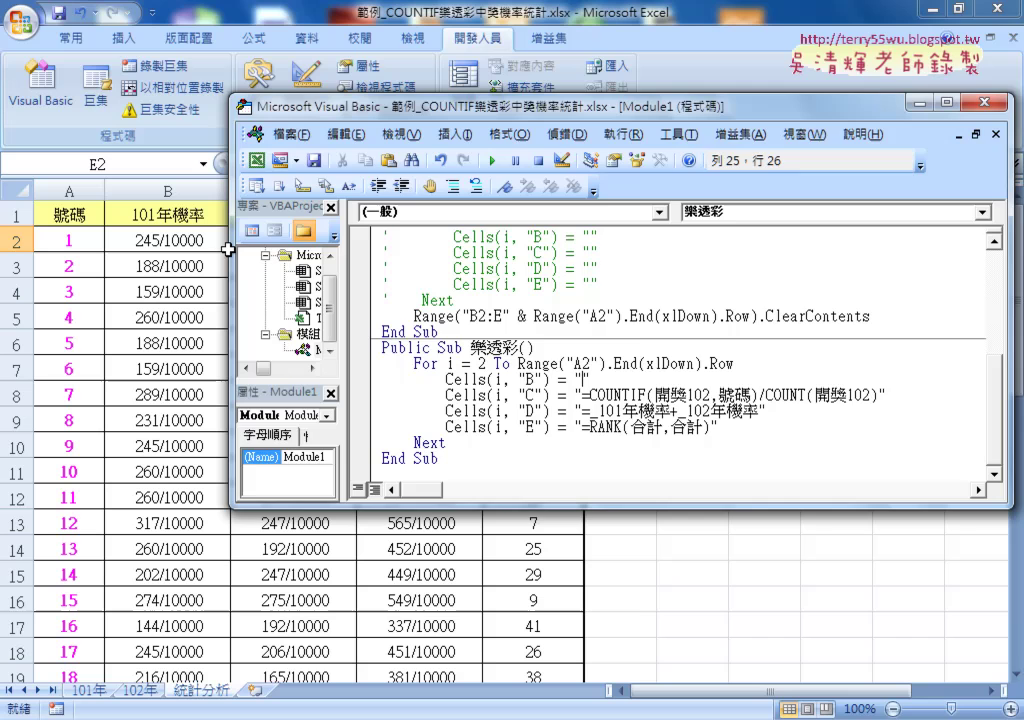
click(141, 240)
drag(316, 163, 614, 163)
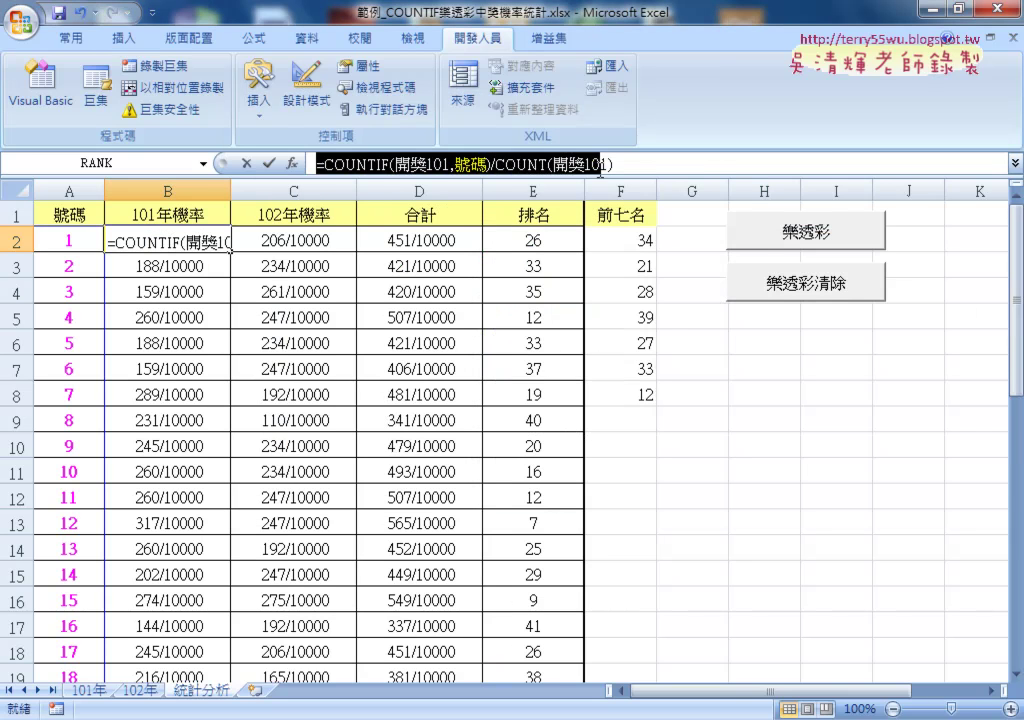
right_click(543, 165)
click(580, 208)
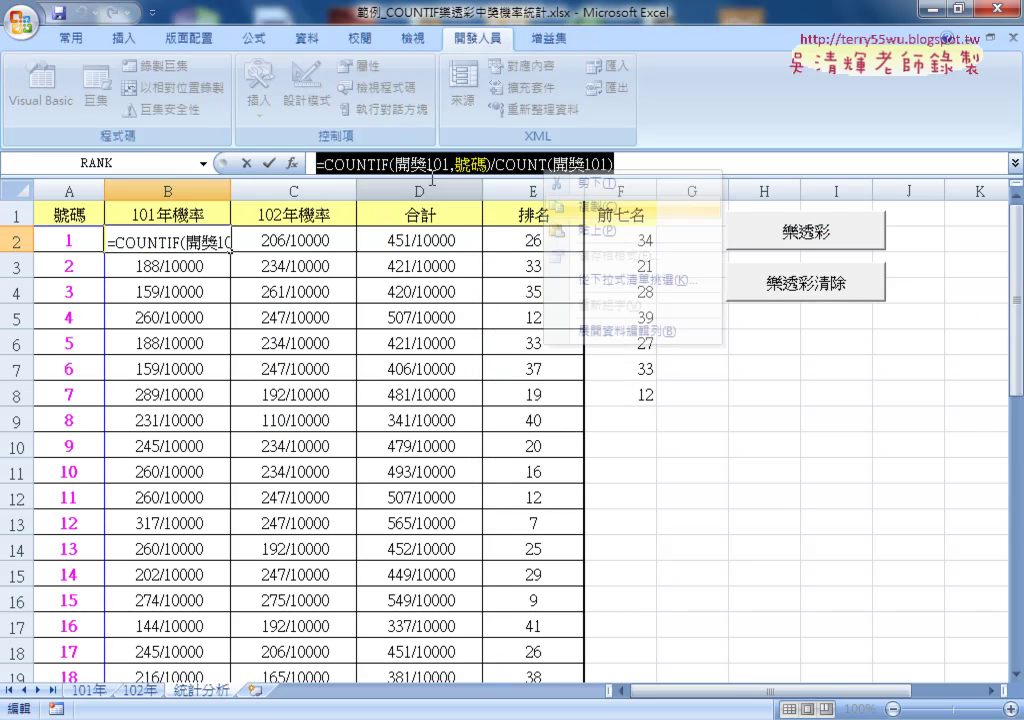
click(242, 164)
click(40, 88)
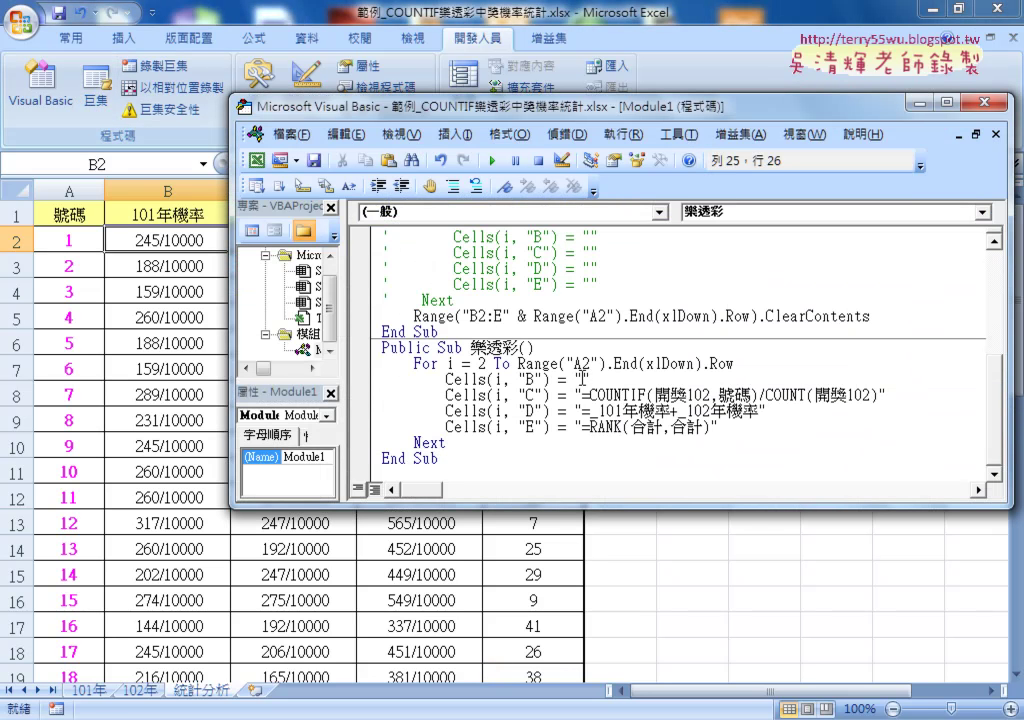
key(ctrl+v)
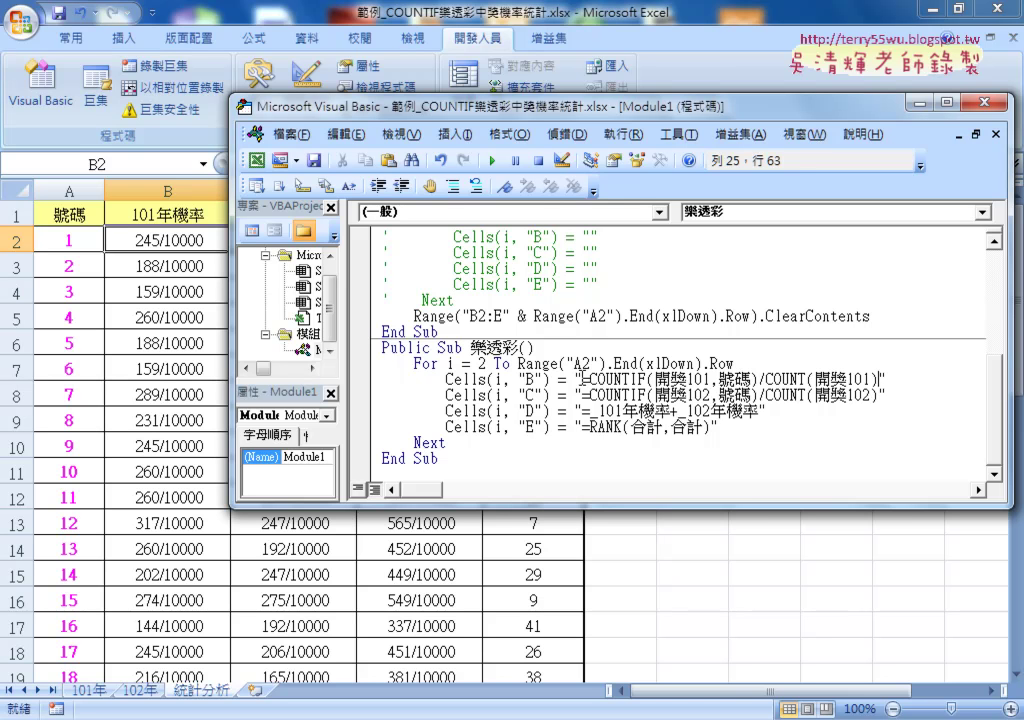
click(610, 395)
click(617, 411)
click(611, 428)
drag(718, 379, 750, 379)
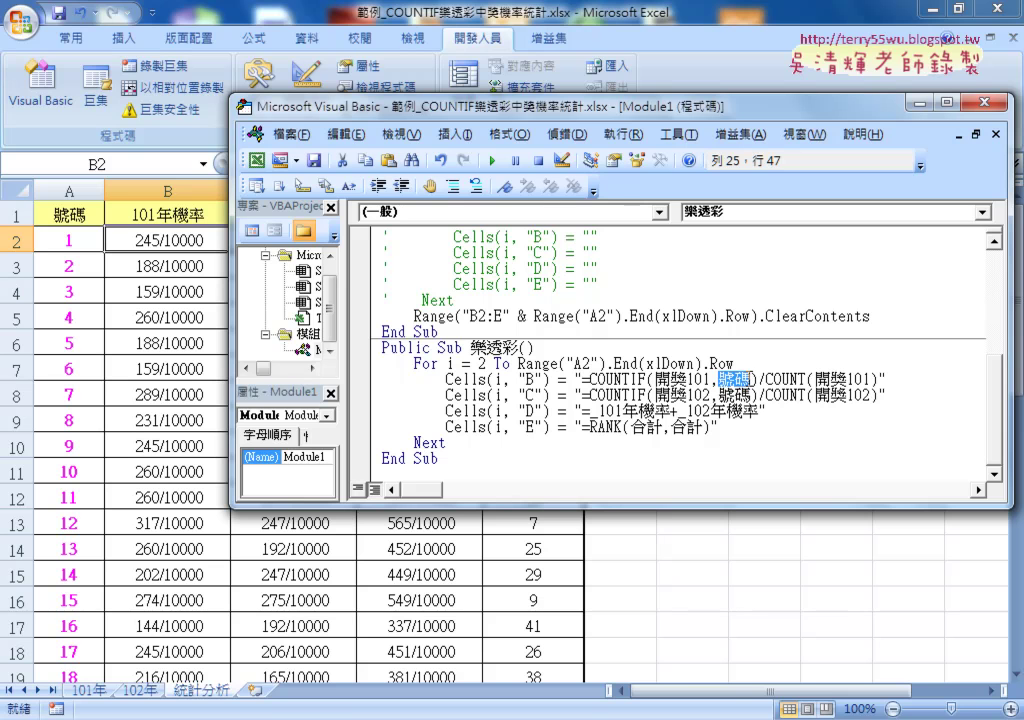
scroll(540, 290, up, 1)
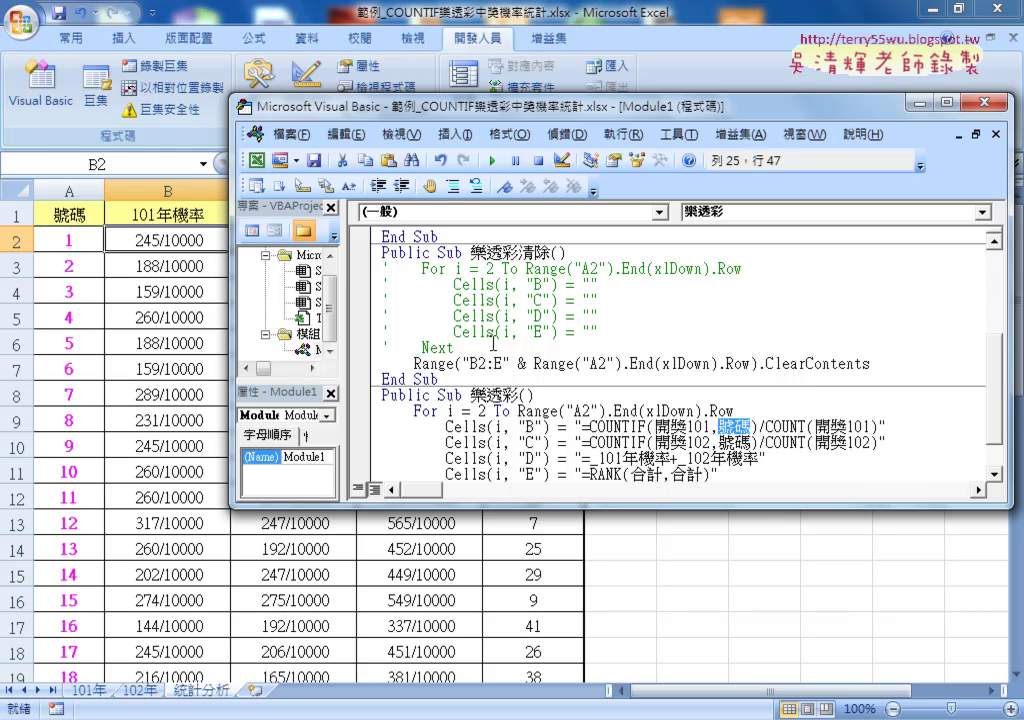
Uncomment the cell-by-cell For…Next loop in the 樂透彩清除 macro.
drag(590, 346, 376, 271)
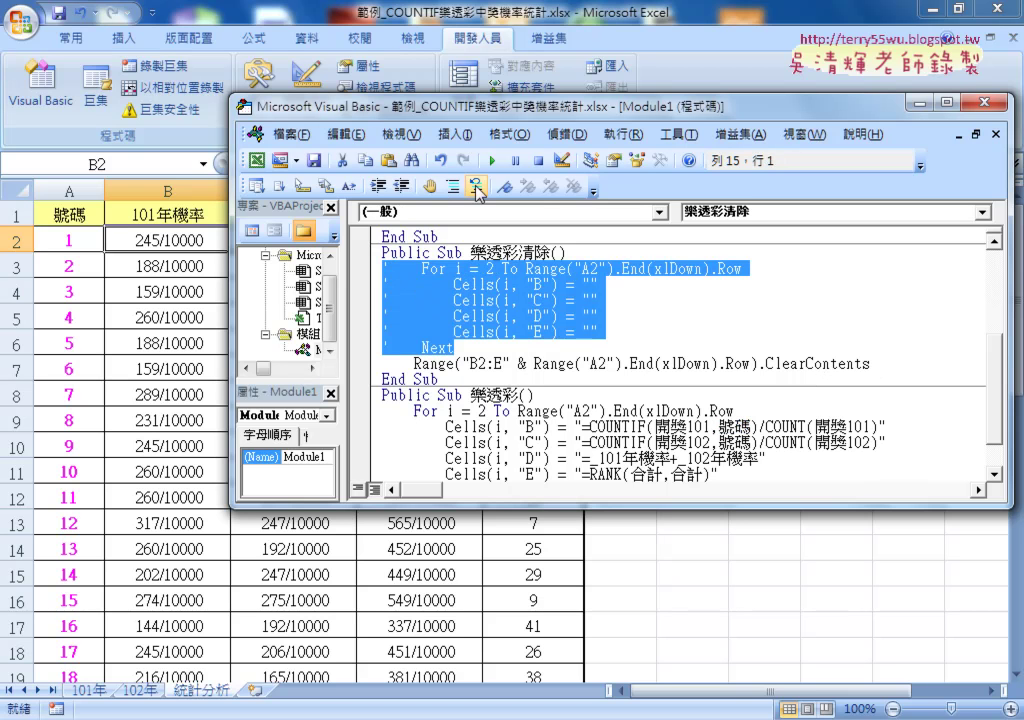
click(476, 185)
click(505, 364)
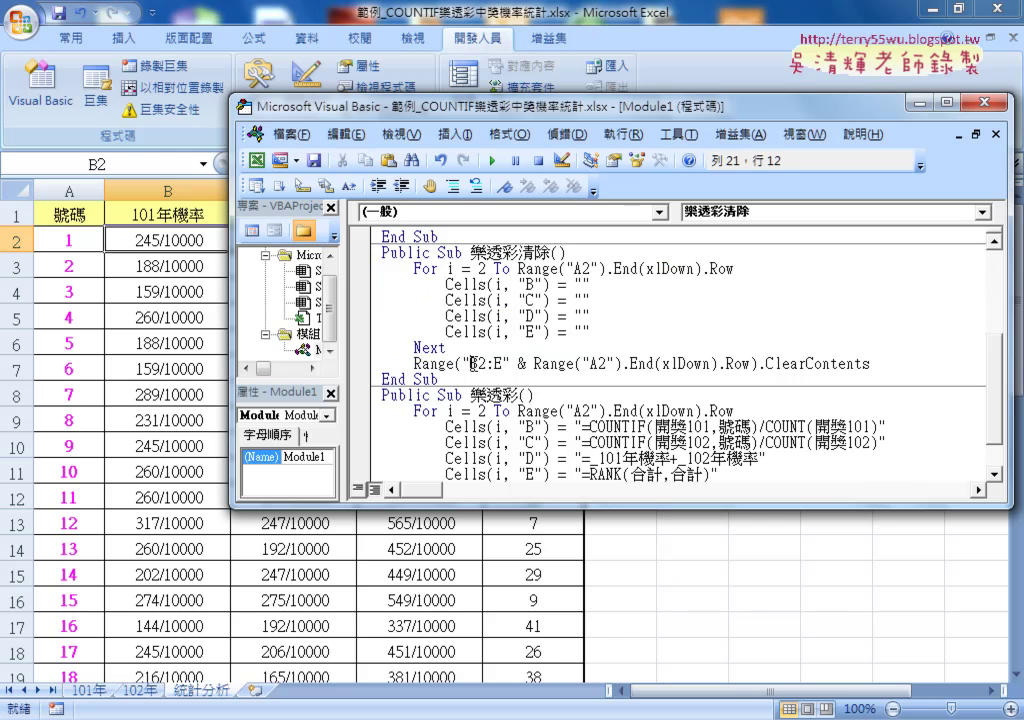
click(541, 300)
click(541, 343)
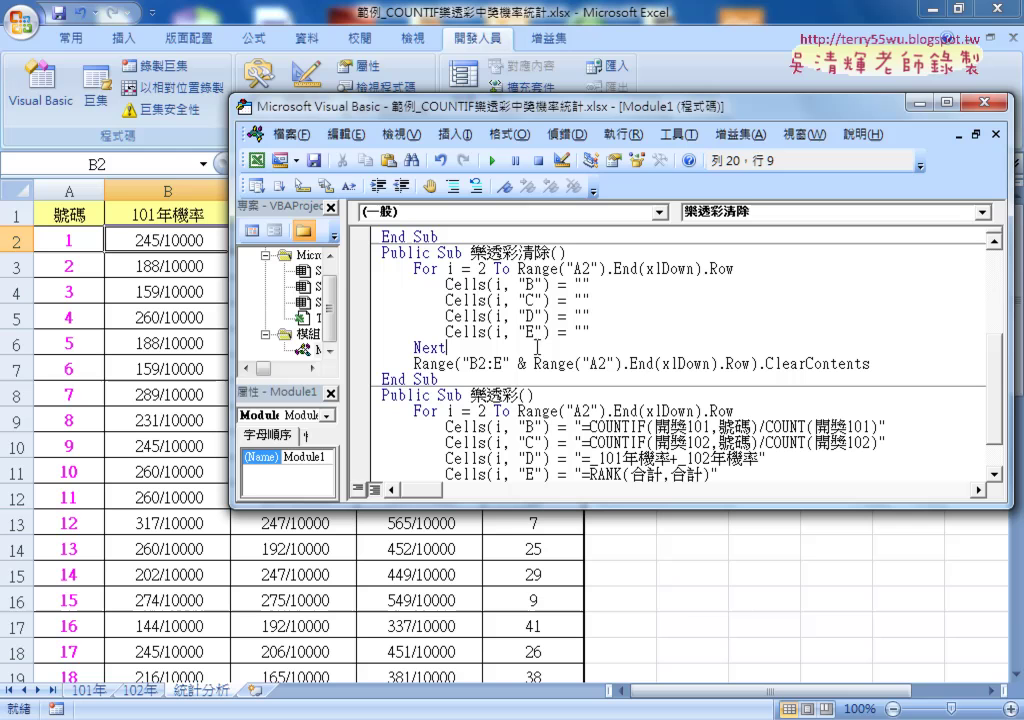
click(414, 363)
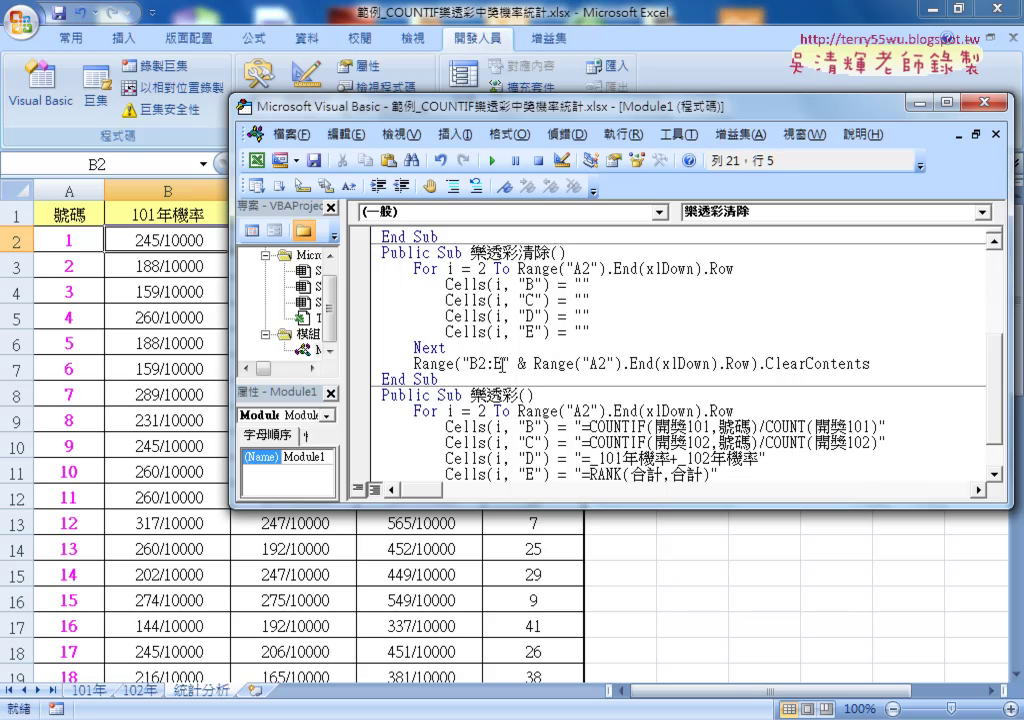
Change the clear range to Range("B2:E43") by replacing the last-row expression with 43.
double_click(478, 363)
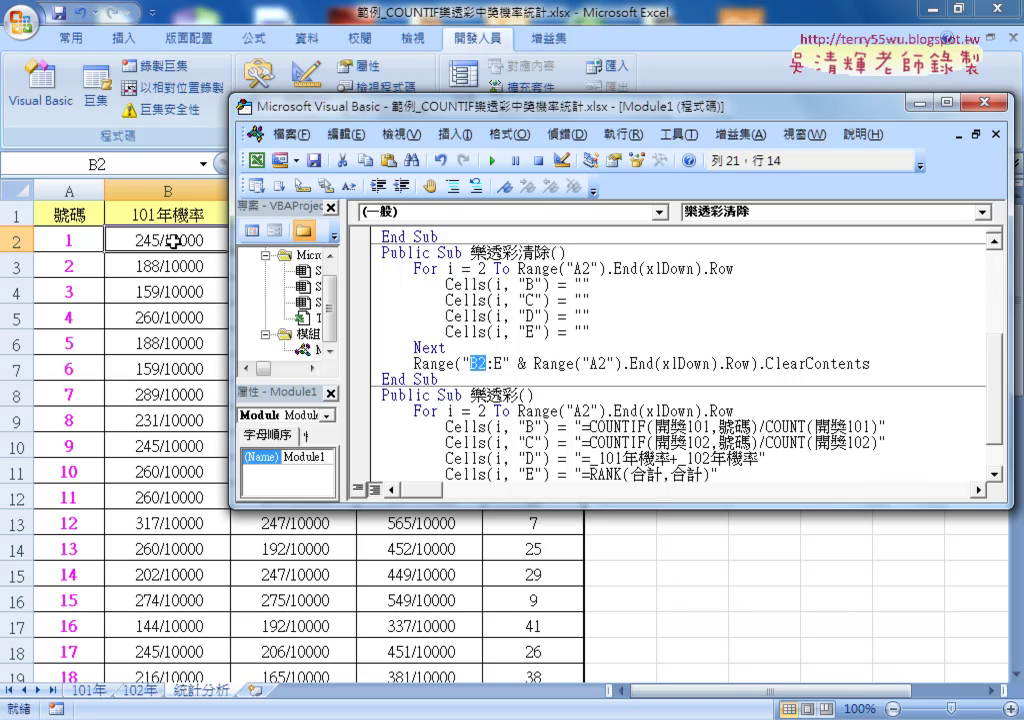
double_click(564, 362)
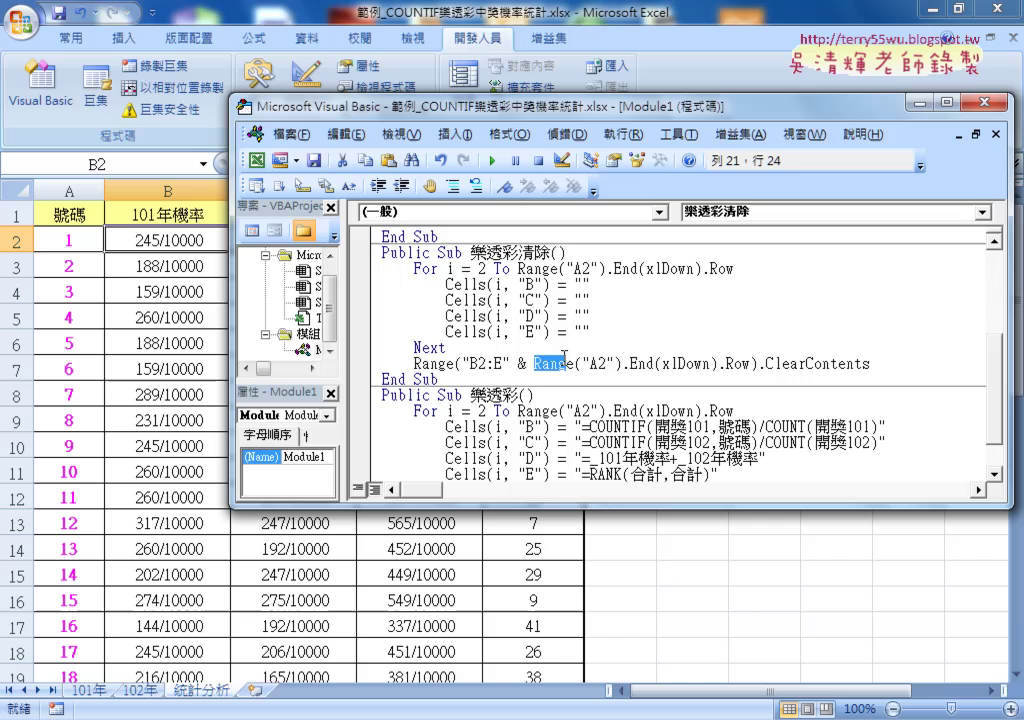
drag(564, 362, 748, 362)
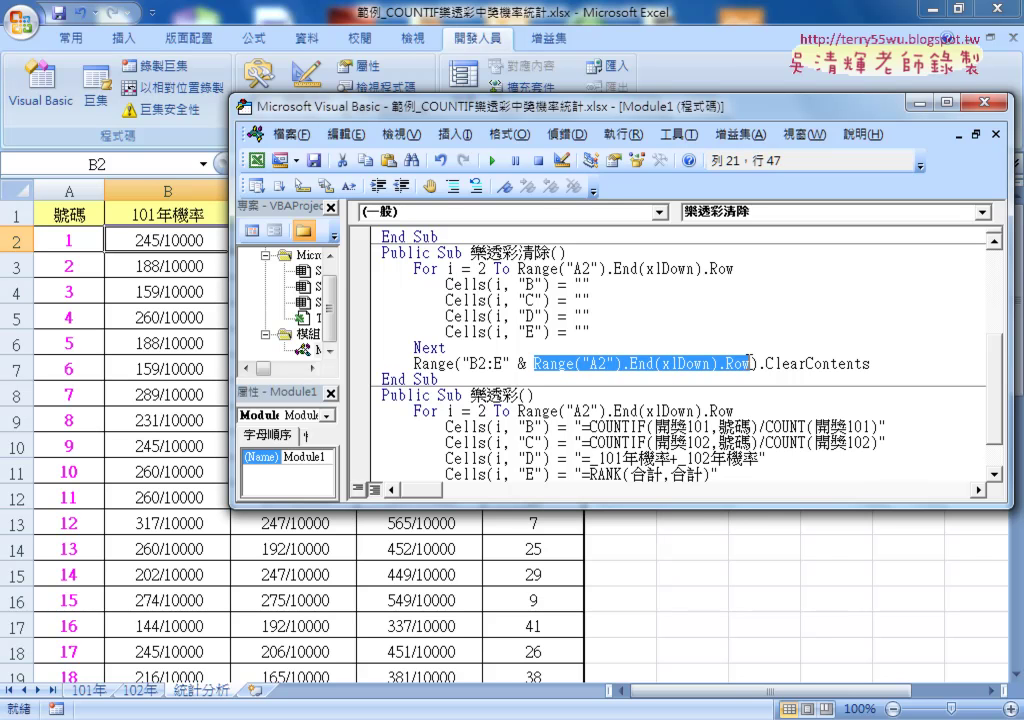
drag(511, 364, 752, 365)
key(Delete)
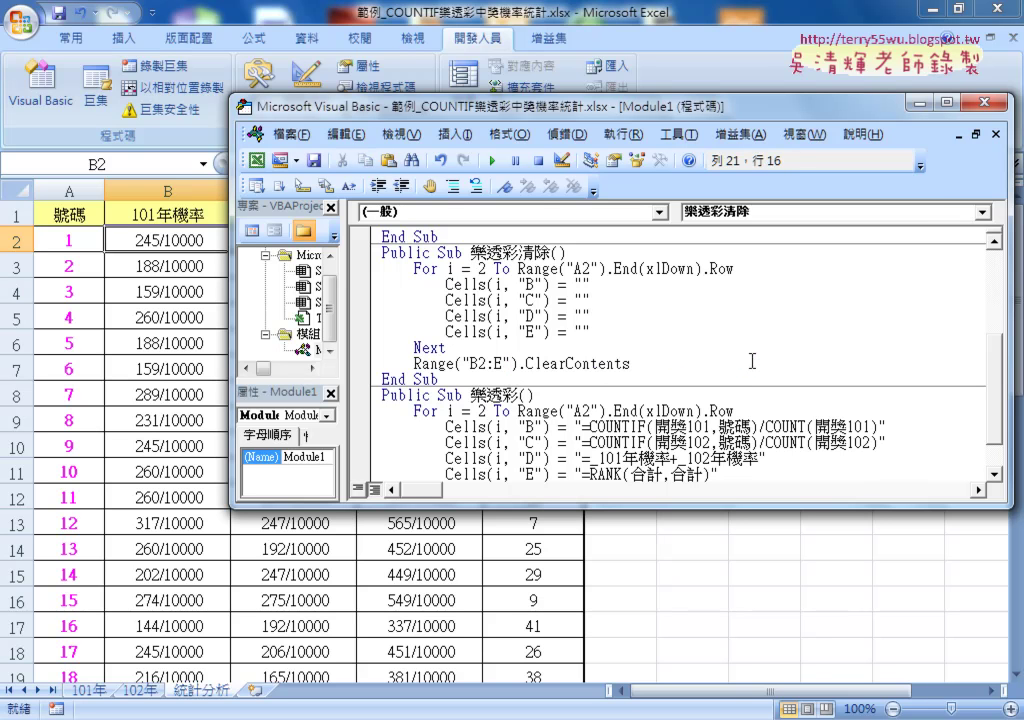
text(43)
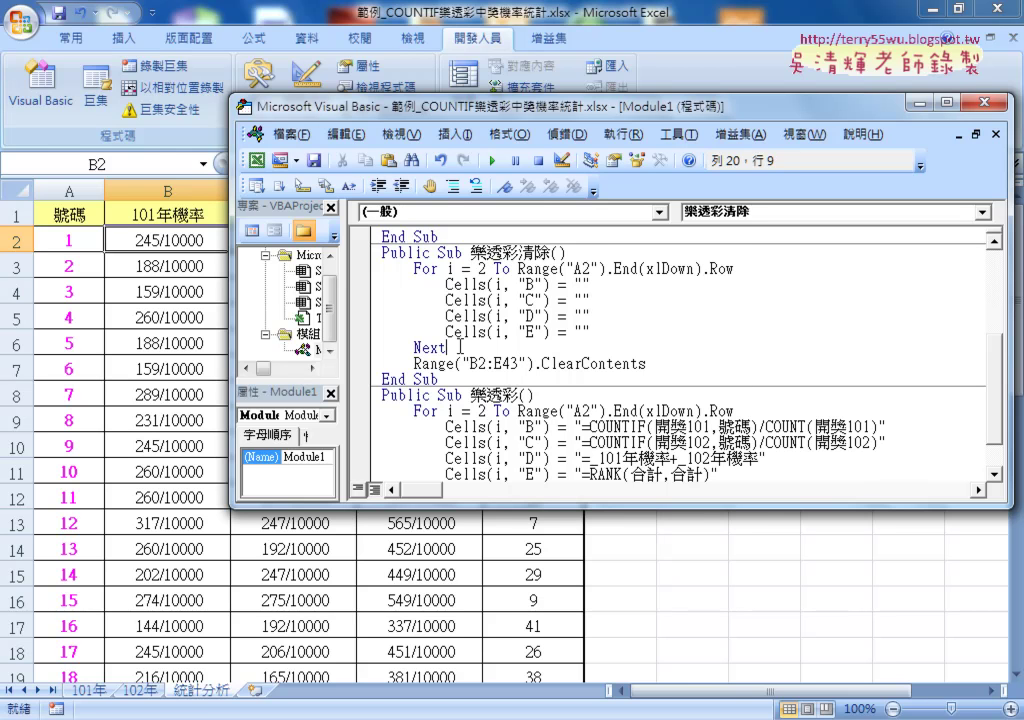
Comment out the cell-by-cell clearing loop again.
drag(446, 347, 368, 270)
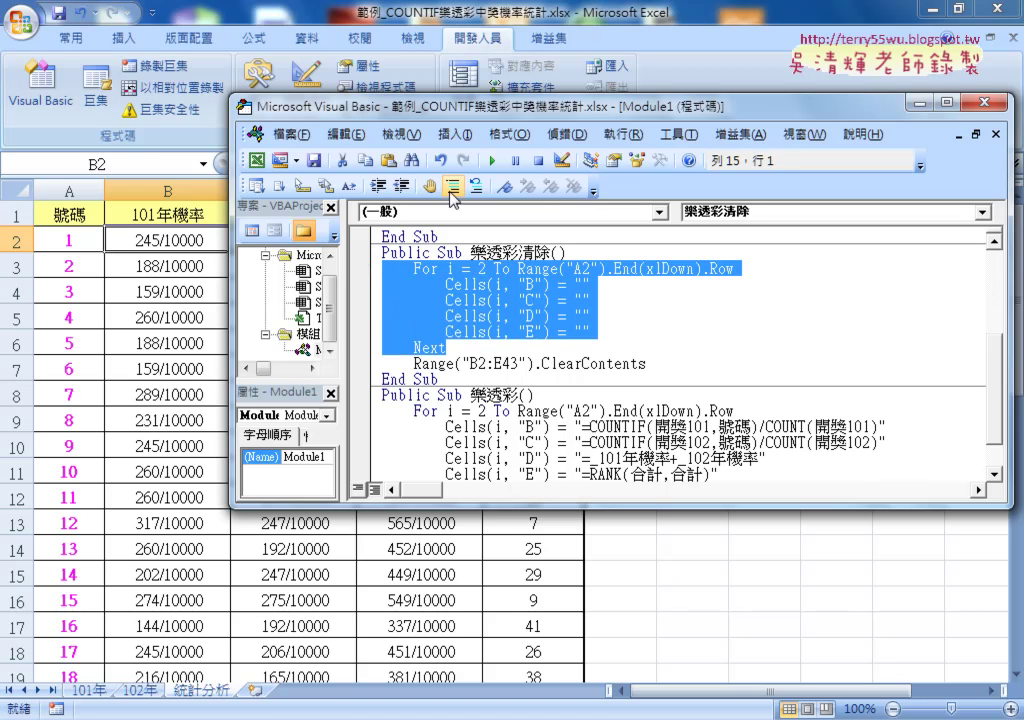
click(452, 186)
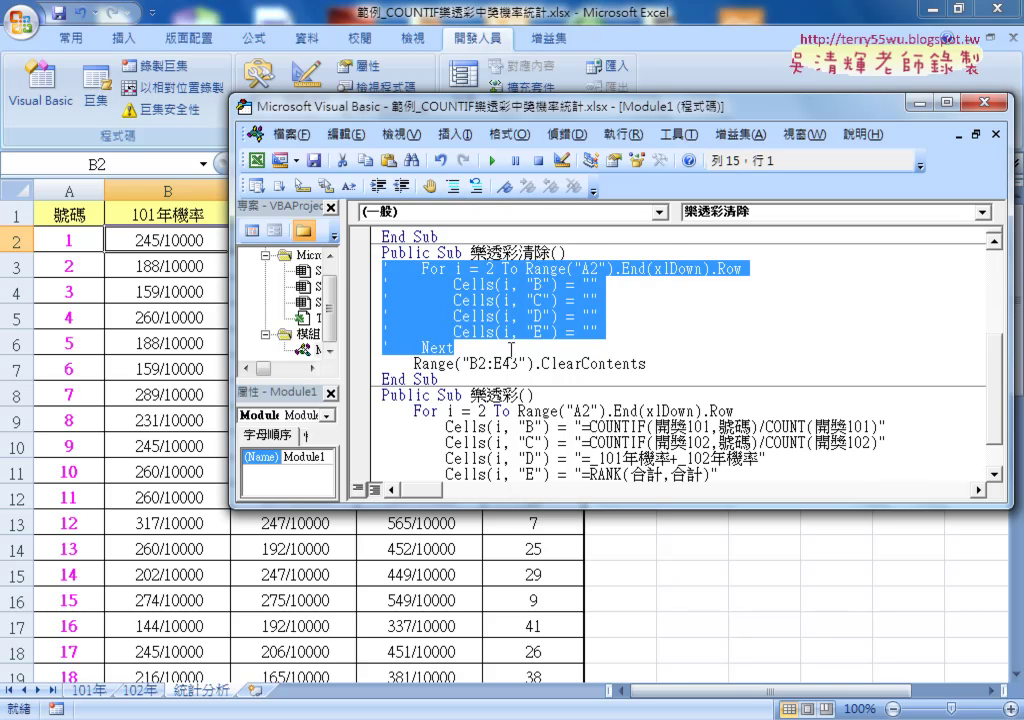
click(511, 349)
Run 樂透彩清除 and 樂透彩 three times each, ending with columns B–E filled.
key(alt+F11)
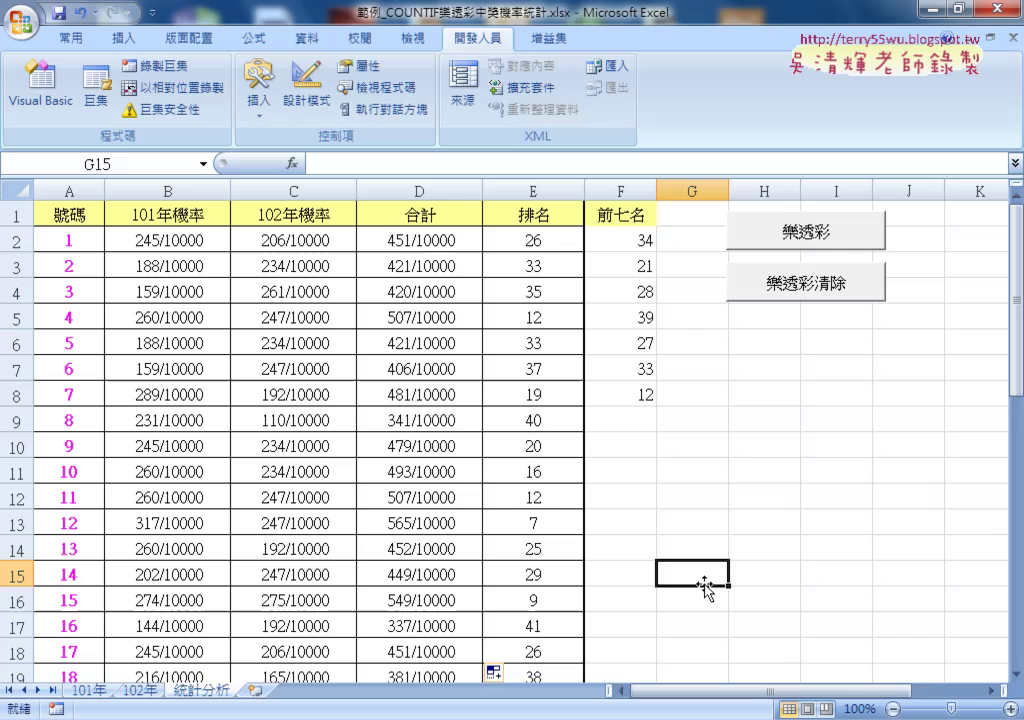
click(818, 293)
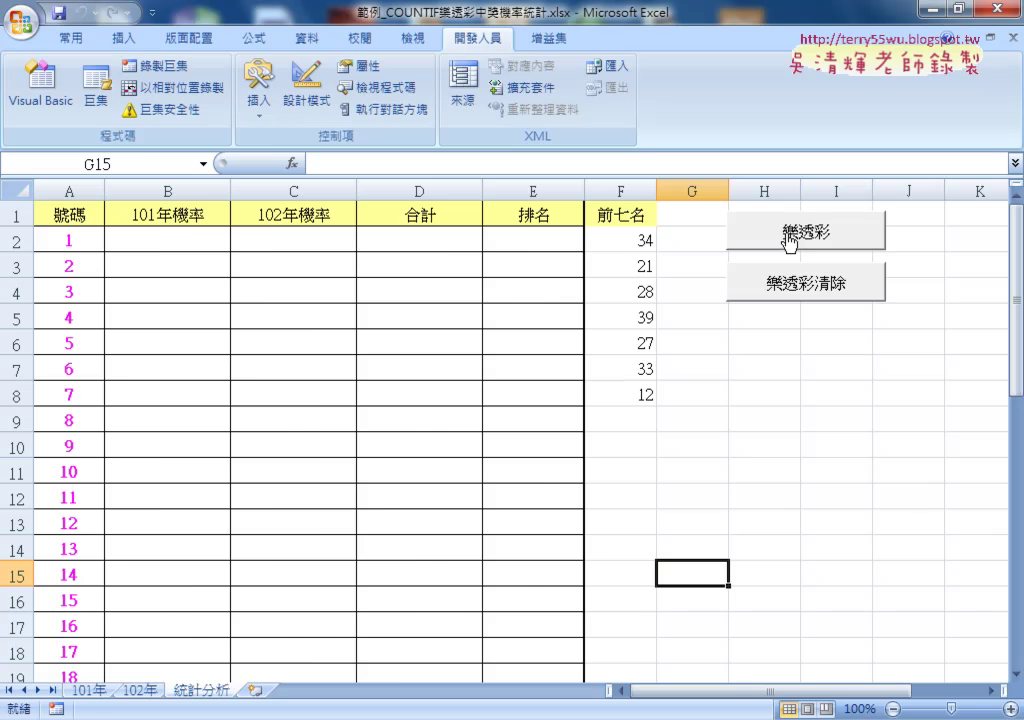
click(790, 240)
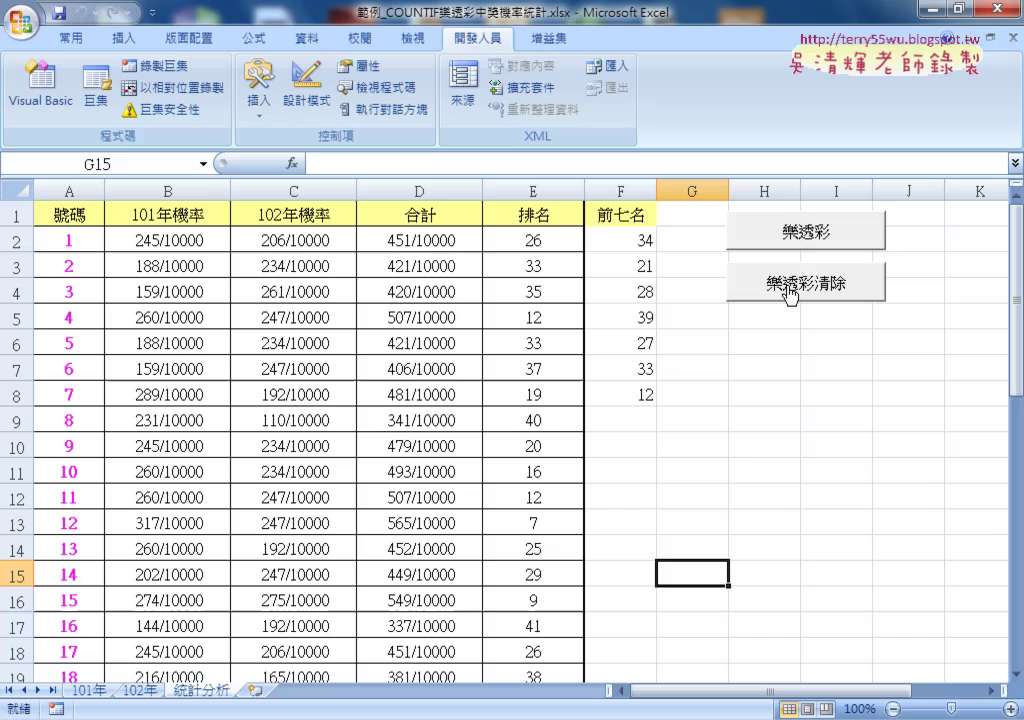
click(735, 288)
click(818, 240)
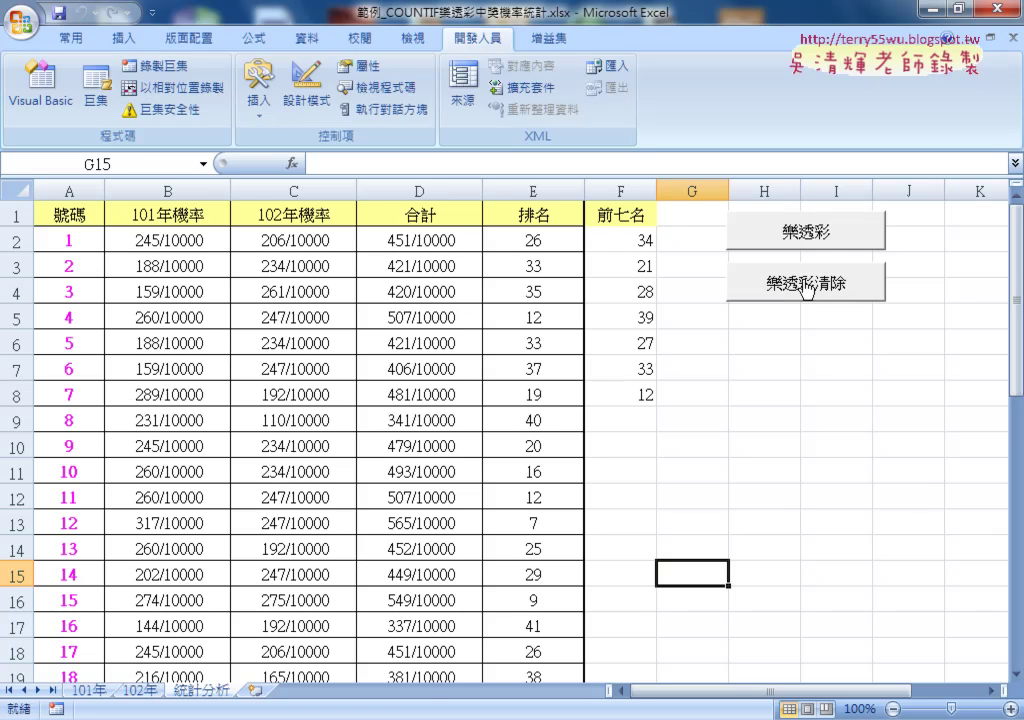
click(808, 290)
click(801, 242)
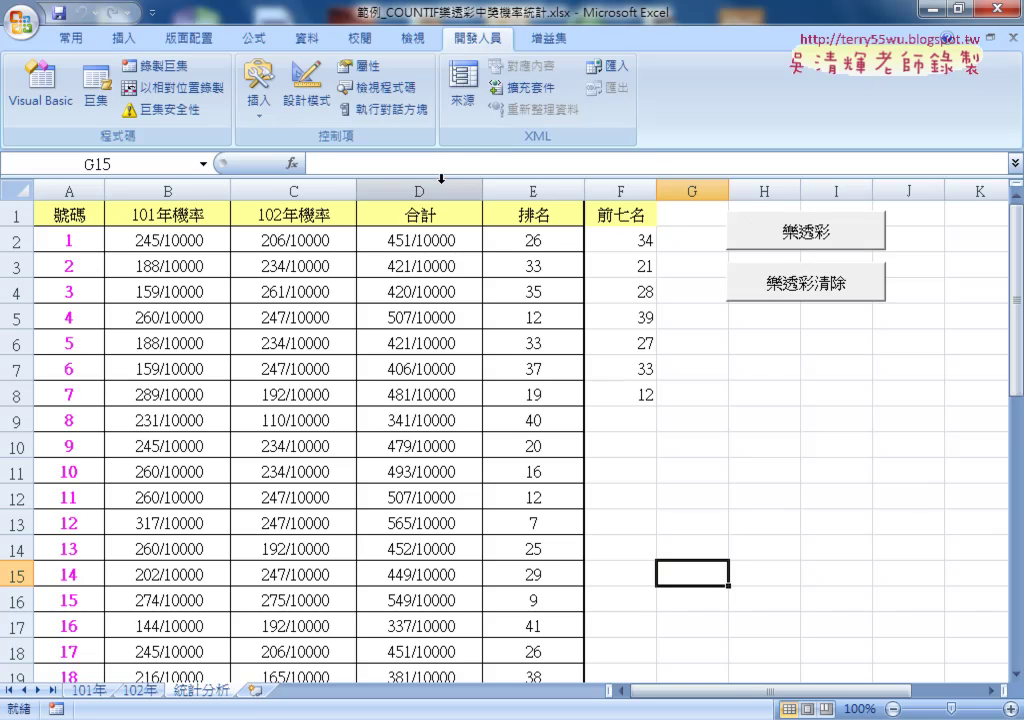
click(40, 100)
Highlight the macro's COUNTIF formula string, then return to the 統計分析 sheet.
scroll(376, 252, down, 1)
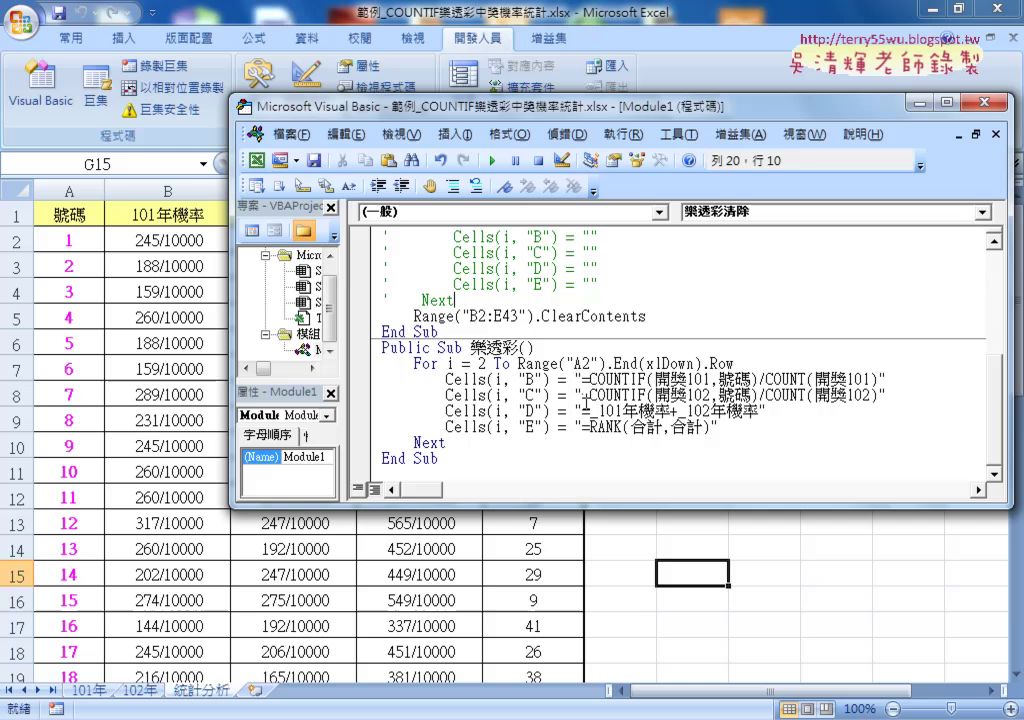
drag(582, 379, 882, 379)
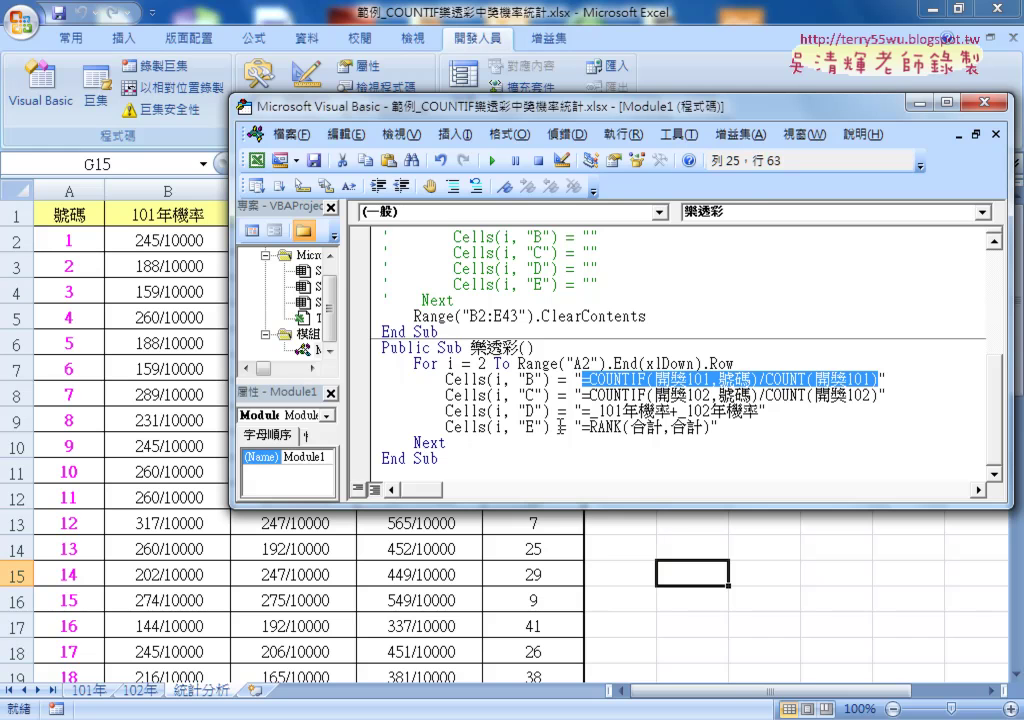
click(705, 575)
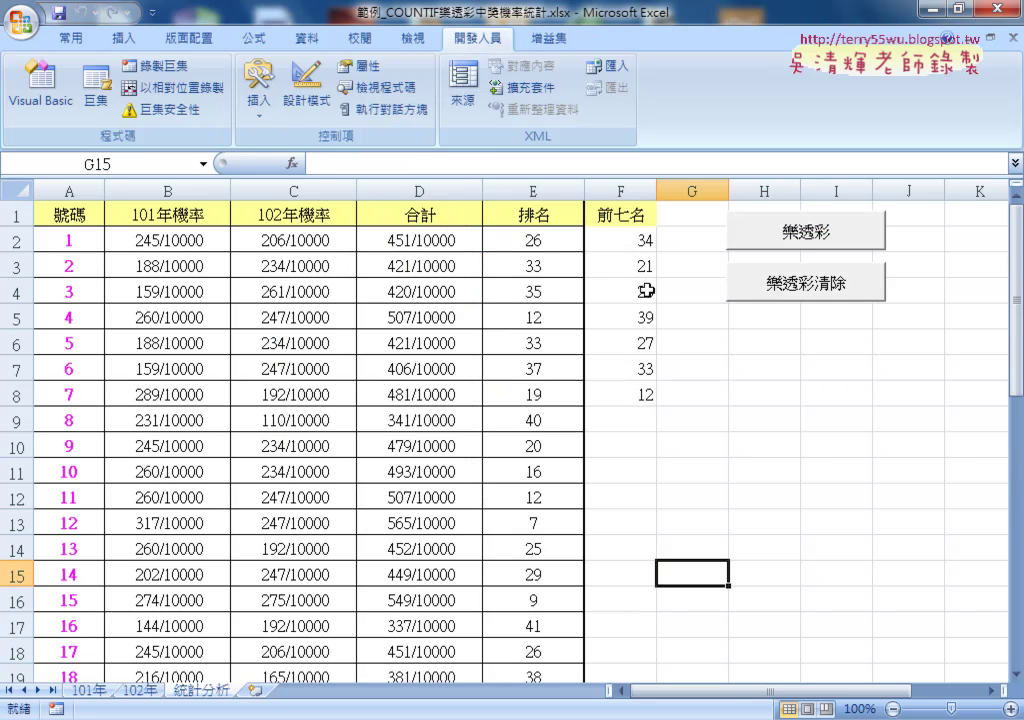
click(822, 288)
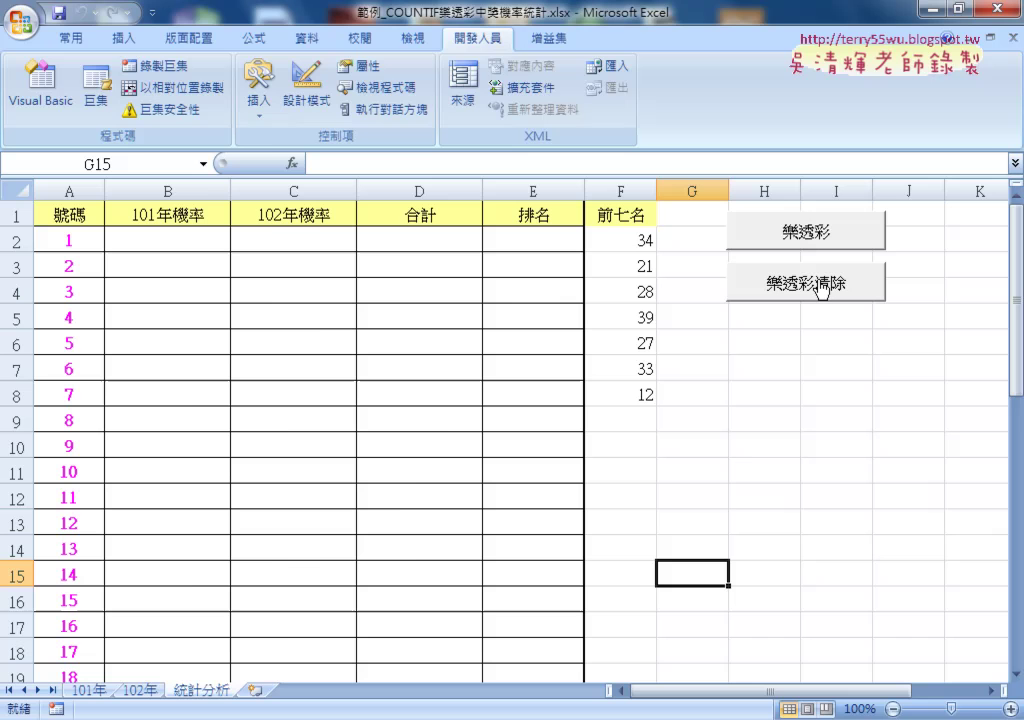
click(813, 235)
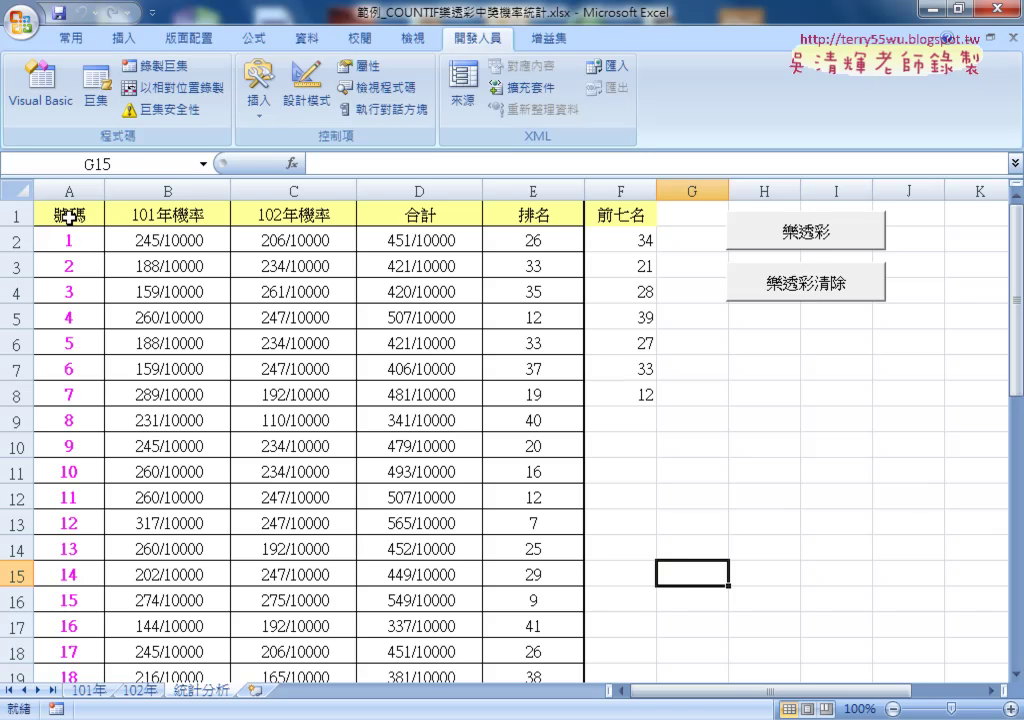
click(133, 237)
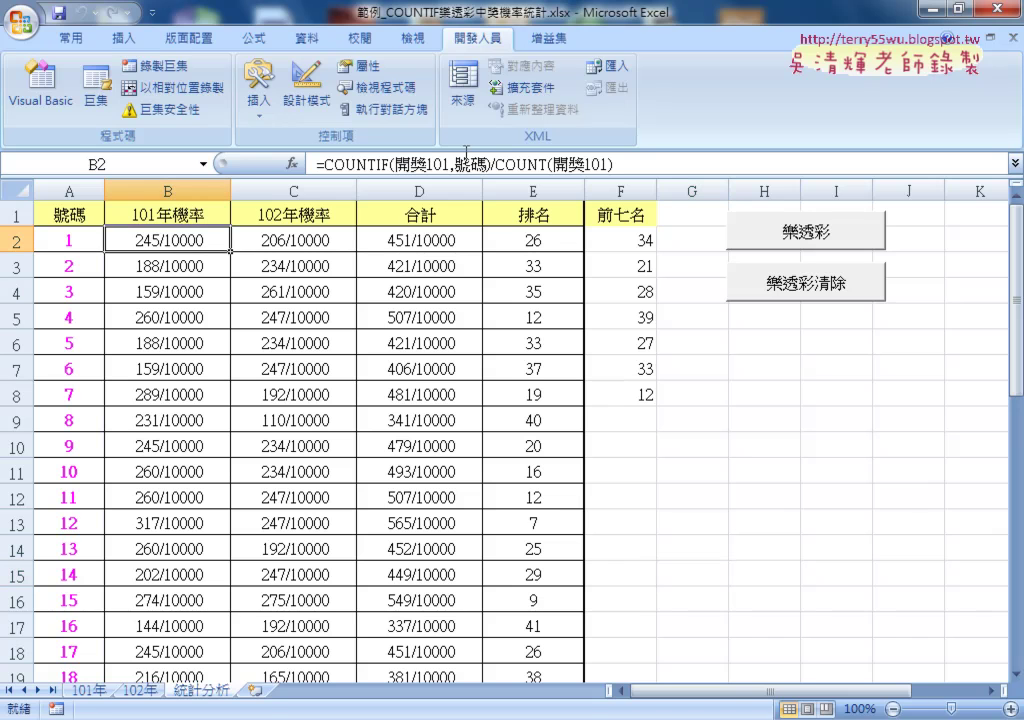
drag(455, 163, 487, 163)
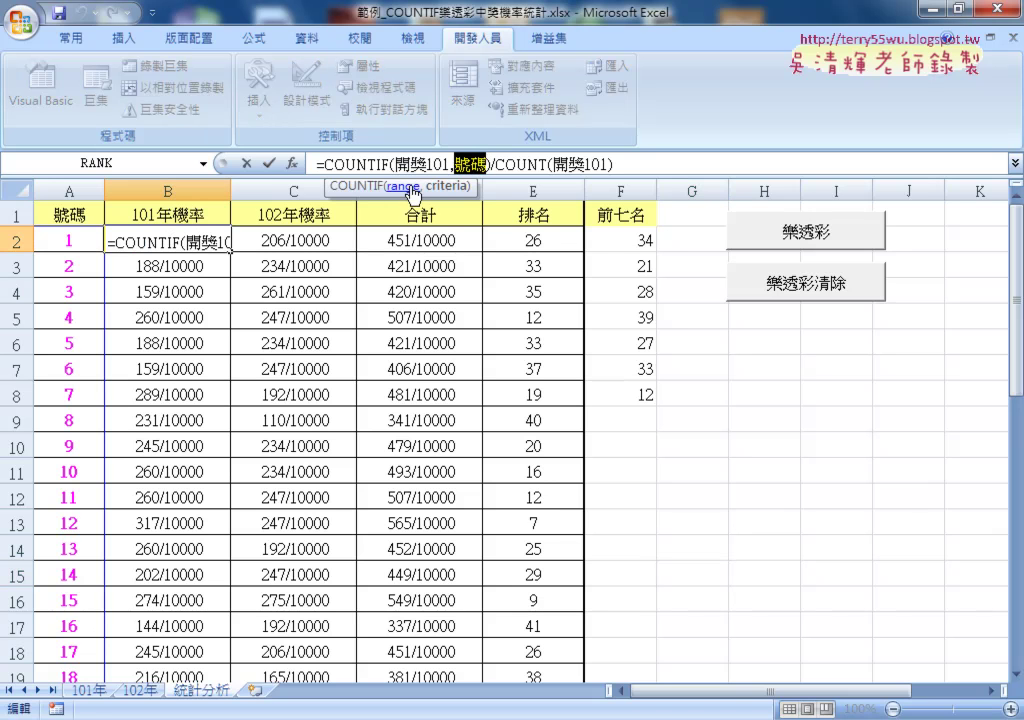
click(245, 163)
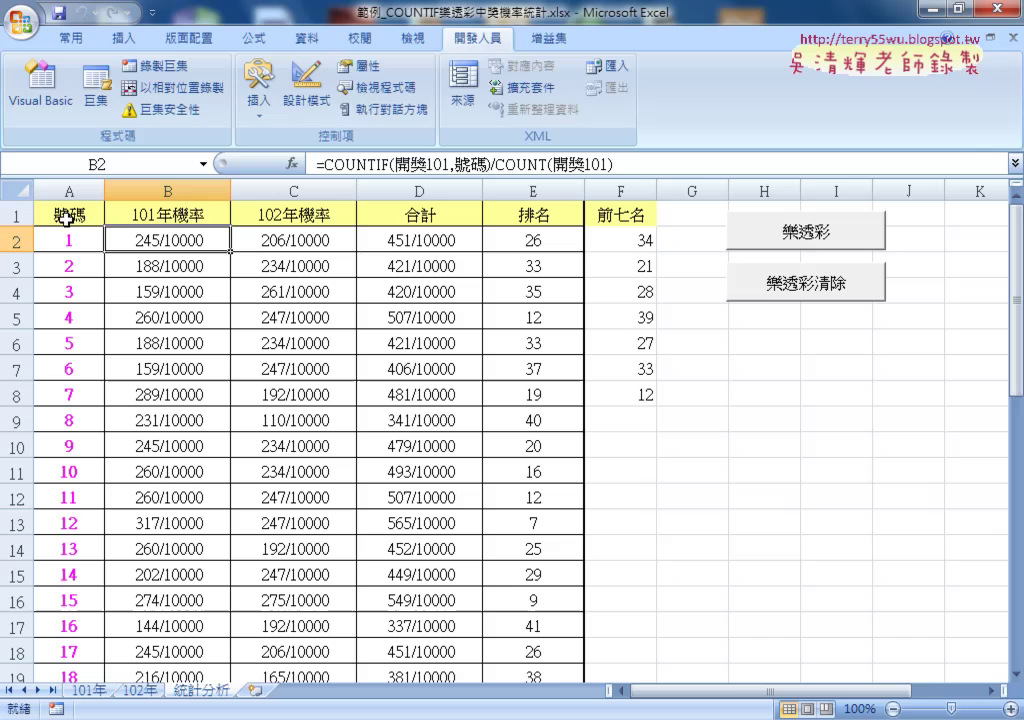
drag(63, 212, 273, 216)
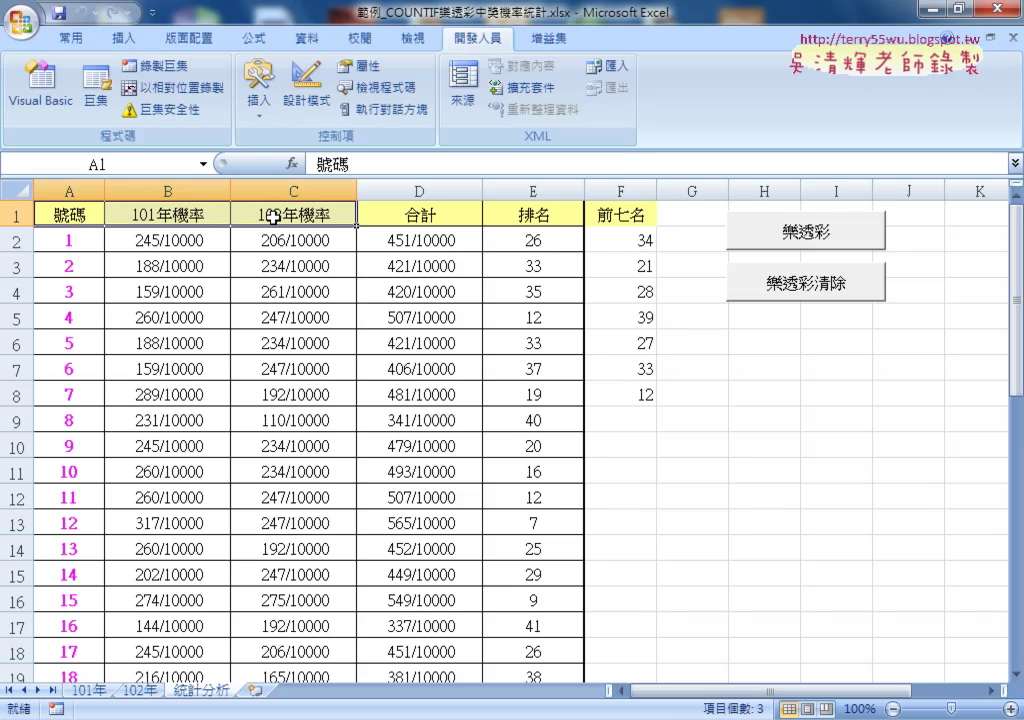
Extend the header selection down to A1:C43 and bring up Create from Selection.
key(ctrl+shift+Down)
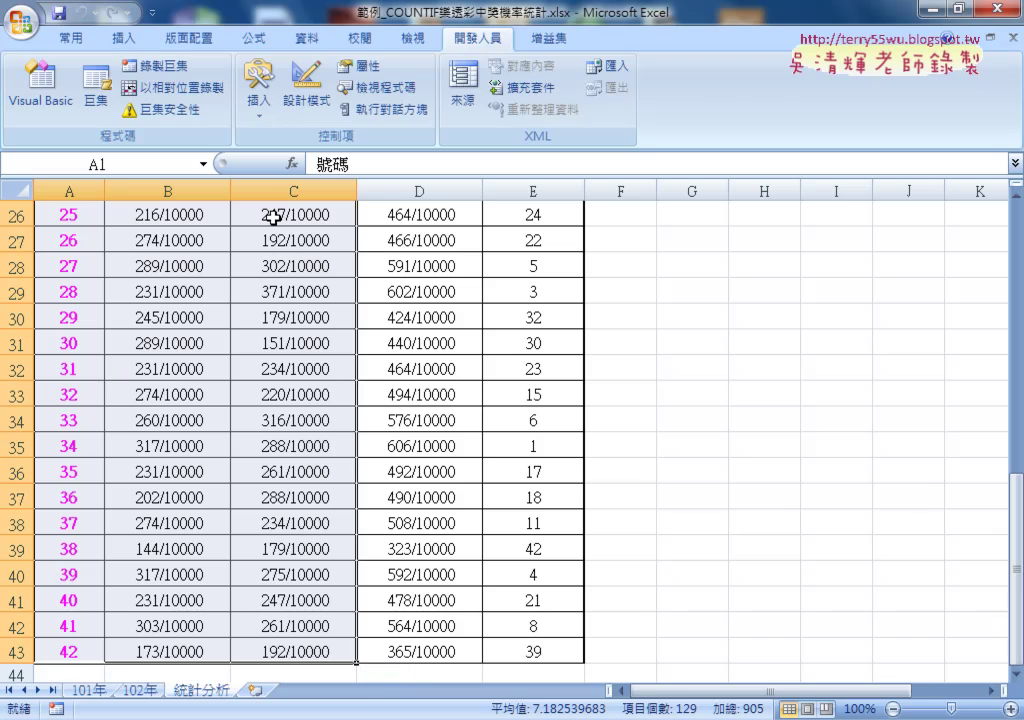
click(250, 44)
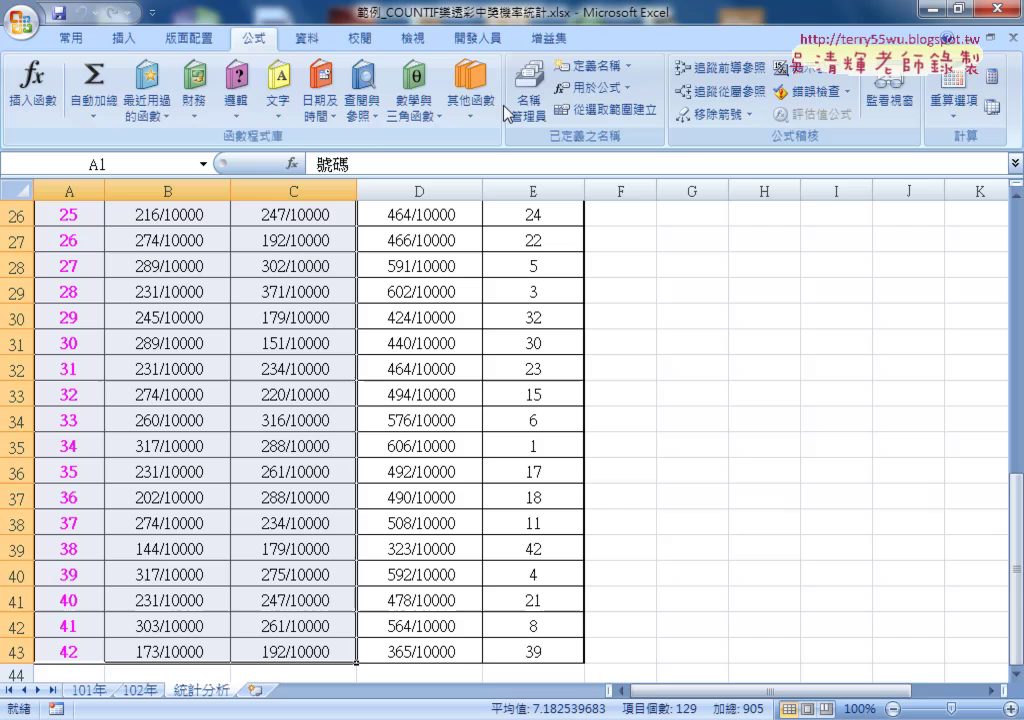
click(604, 112)
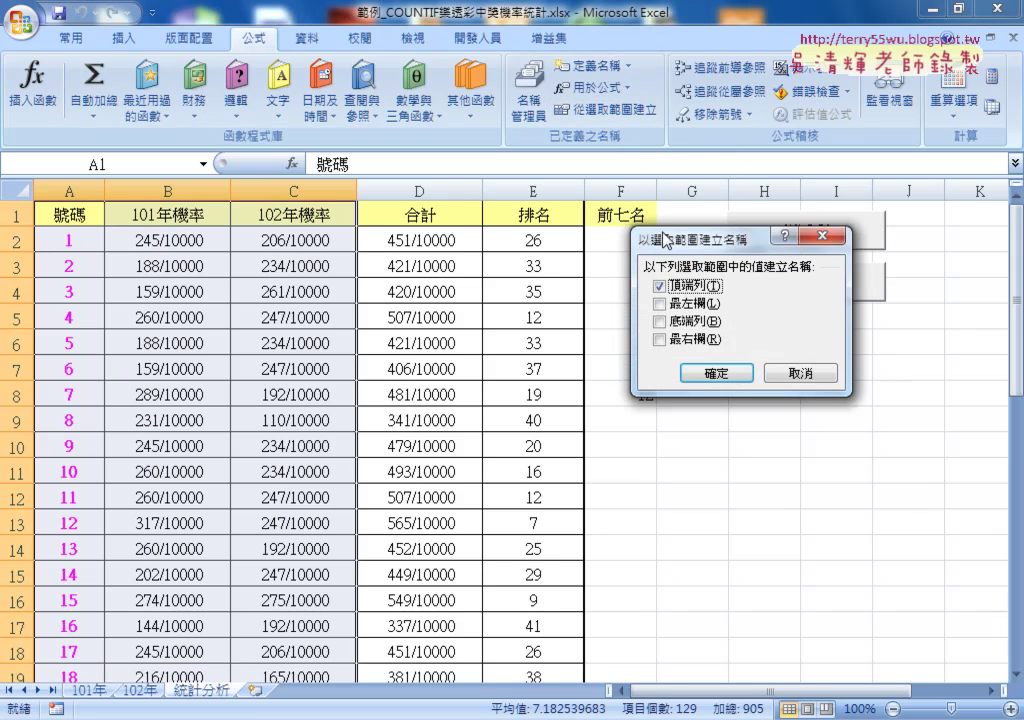